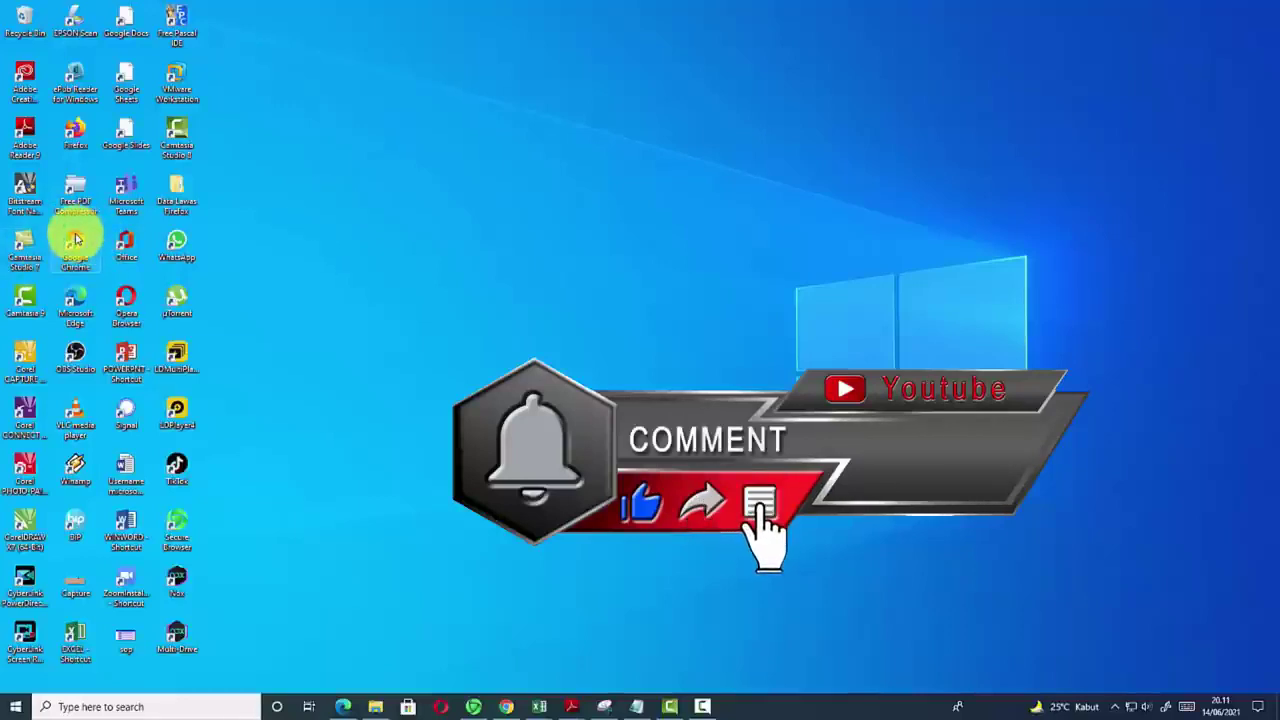
- Open Google Chrome in a maximized window and go to demoppdbmandiri.bantenprov.go.id
double_click(75, 240)
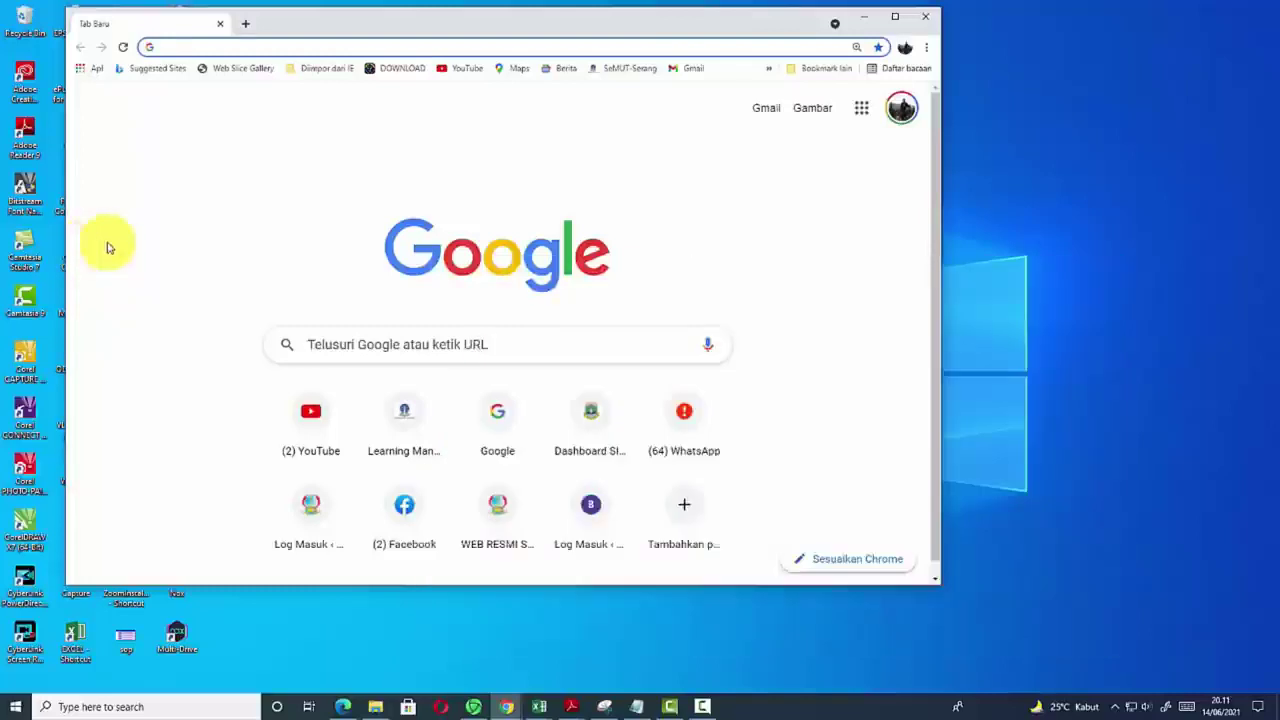
click(895, 16)
text(demoppdbmandiri.bantenprov.go.id)
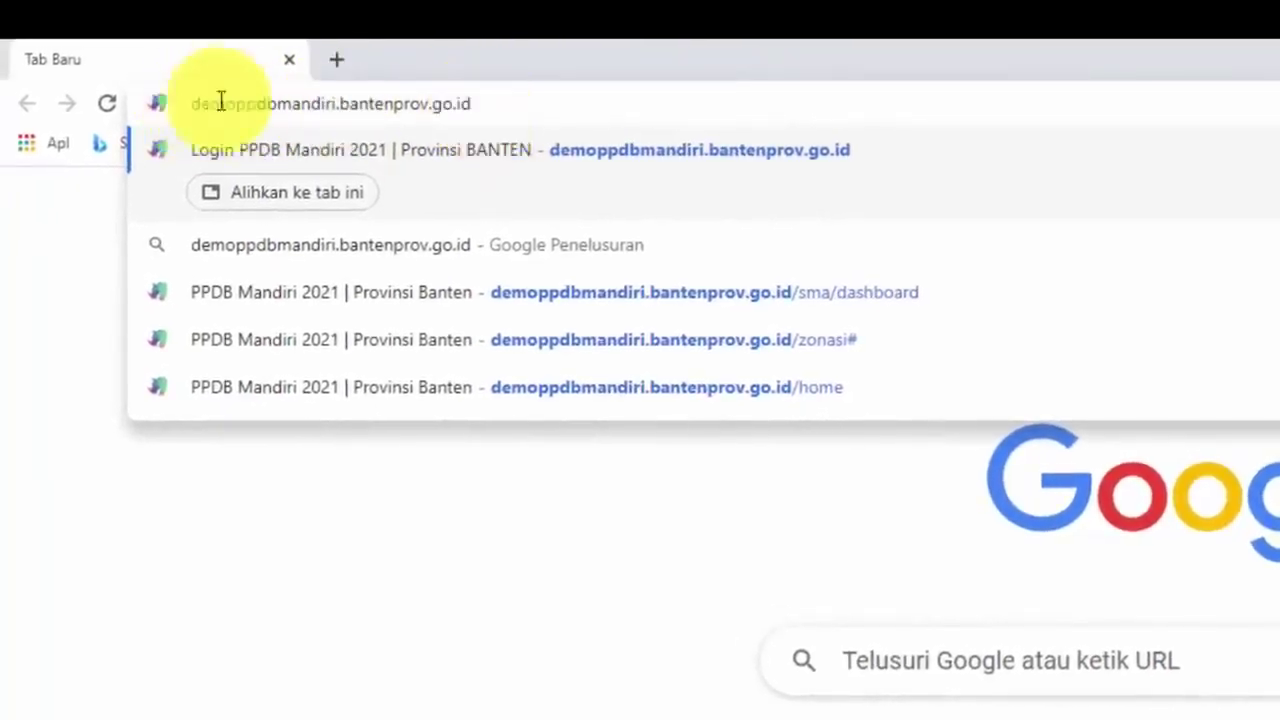
key(Return)
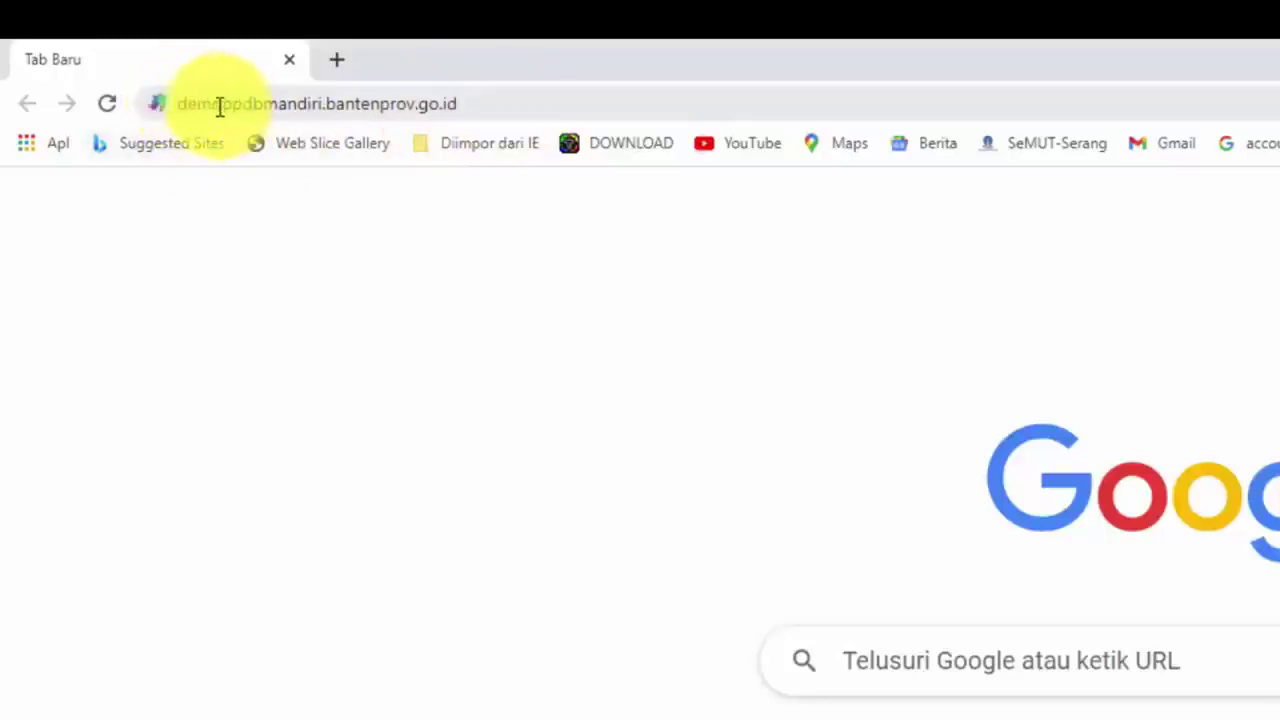
click(523, 97)
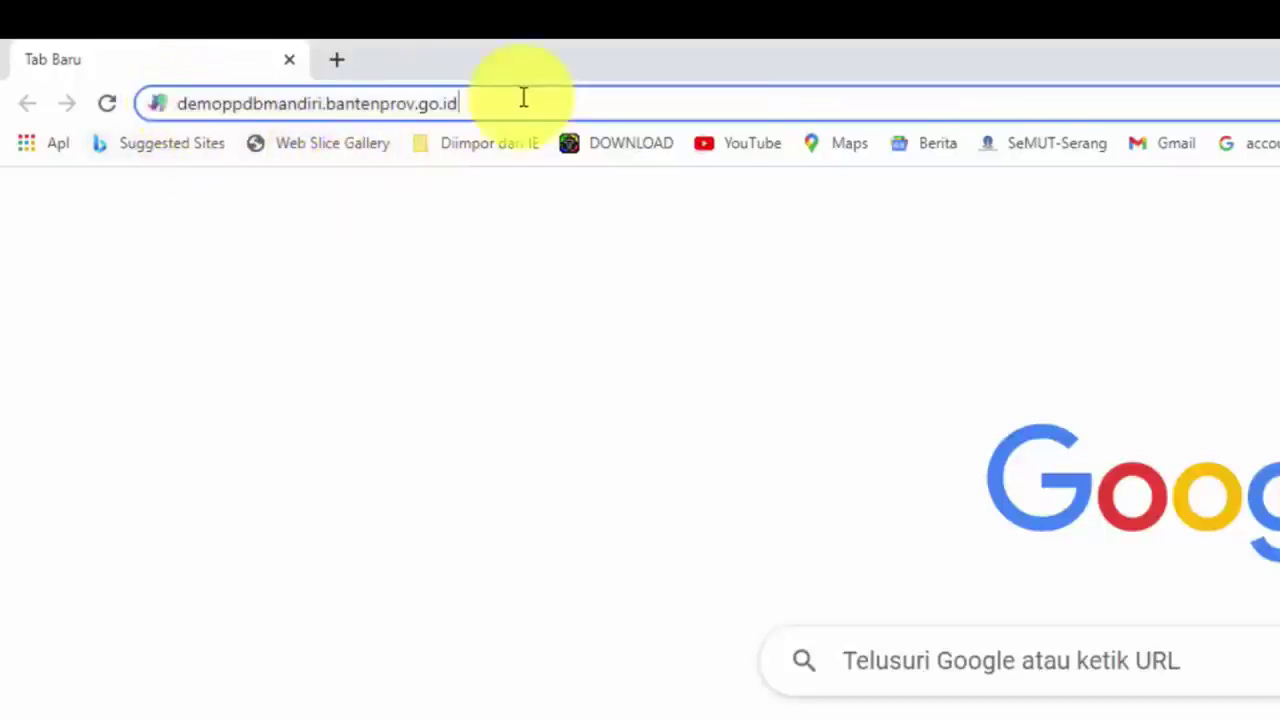
key(Return)
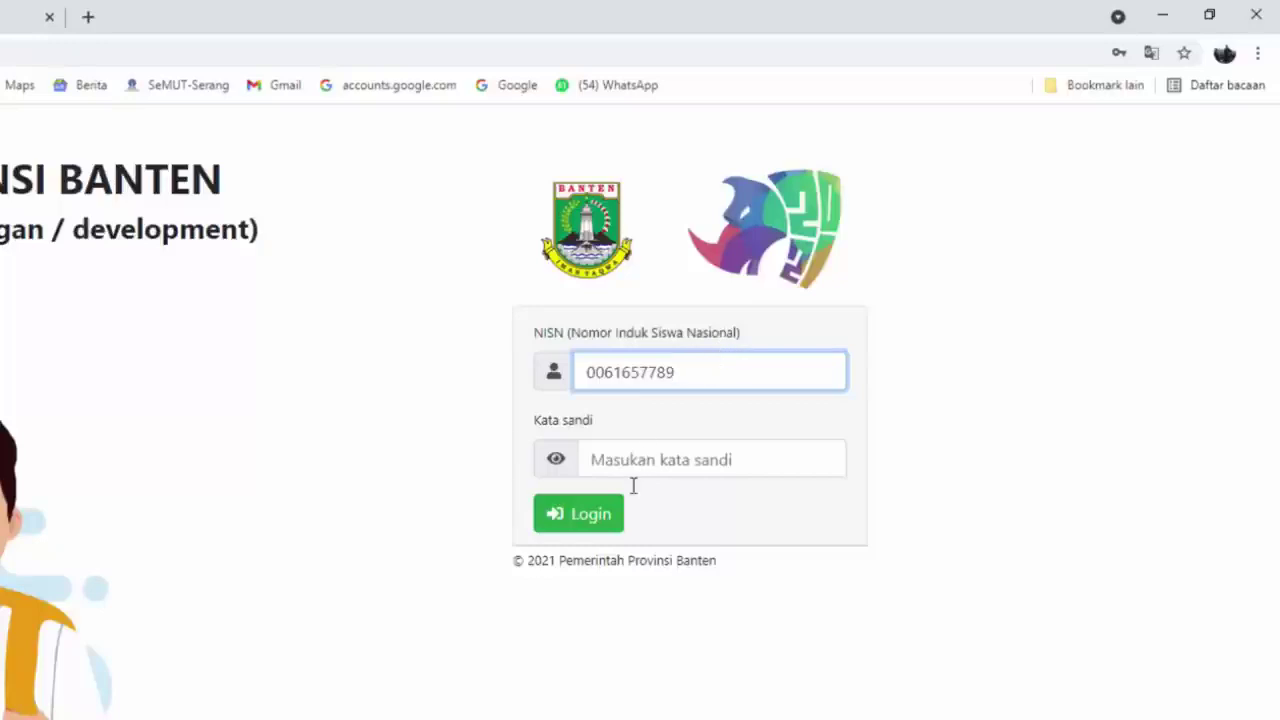
- Copy in the account password from the text notes, log in with the student's NISN, and select the SMA student record
key(alt+Tab)
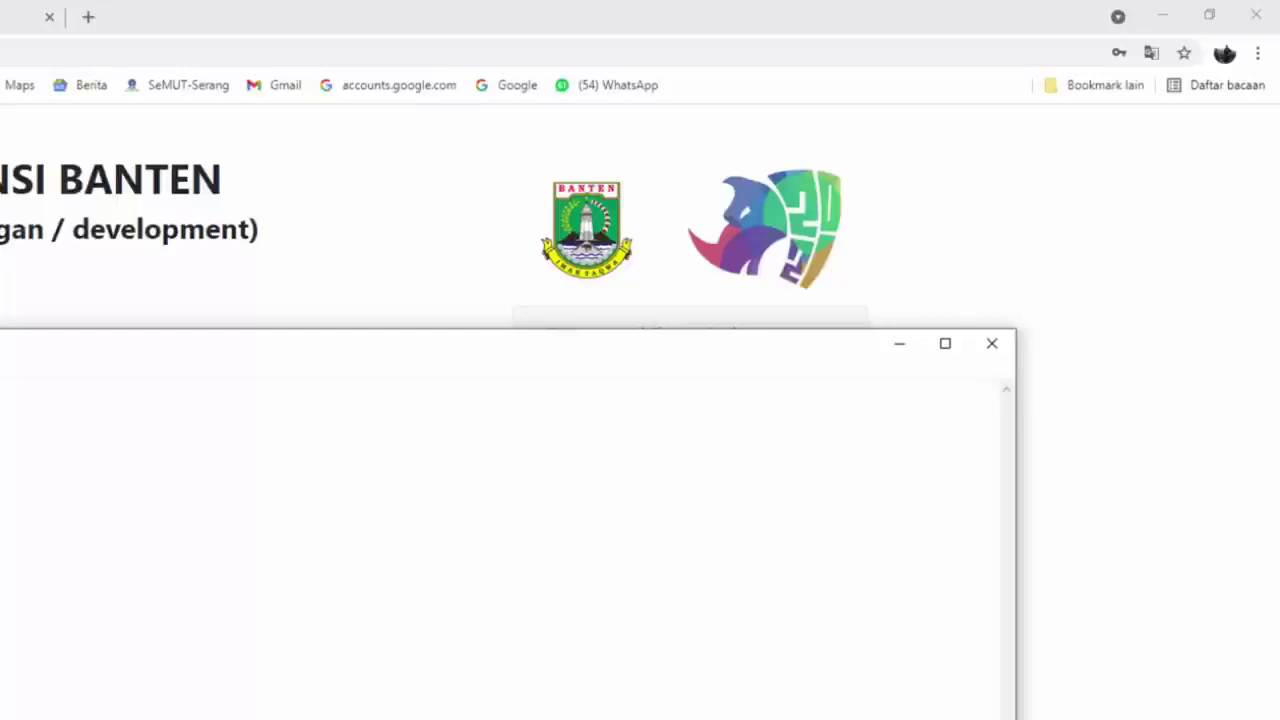
key(alt+Tab)
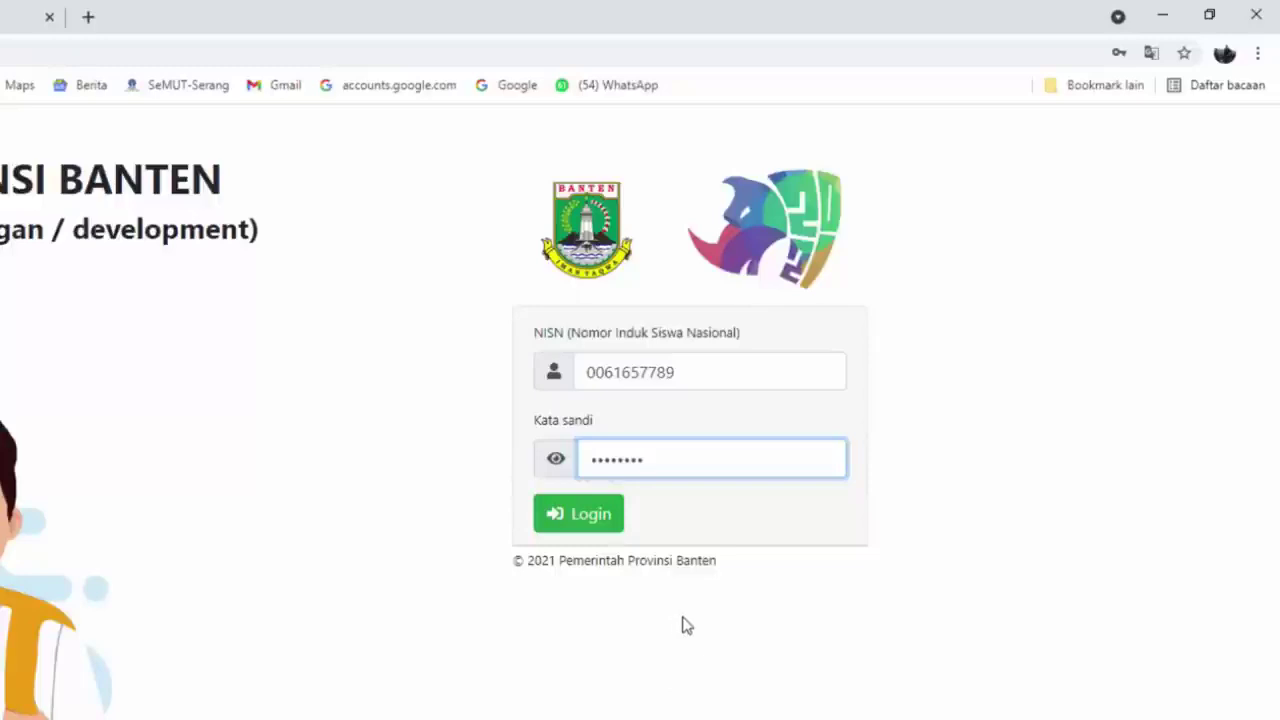
click(596, 530)
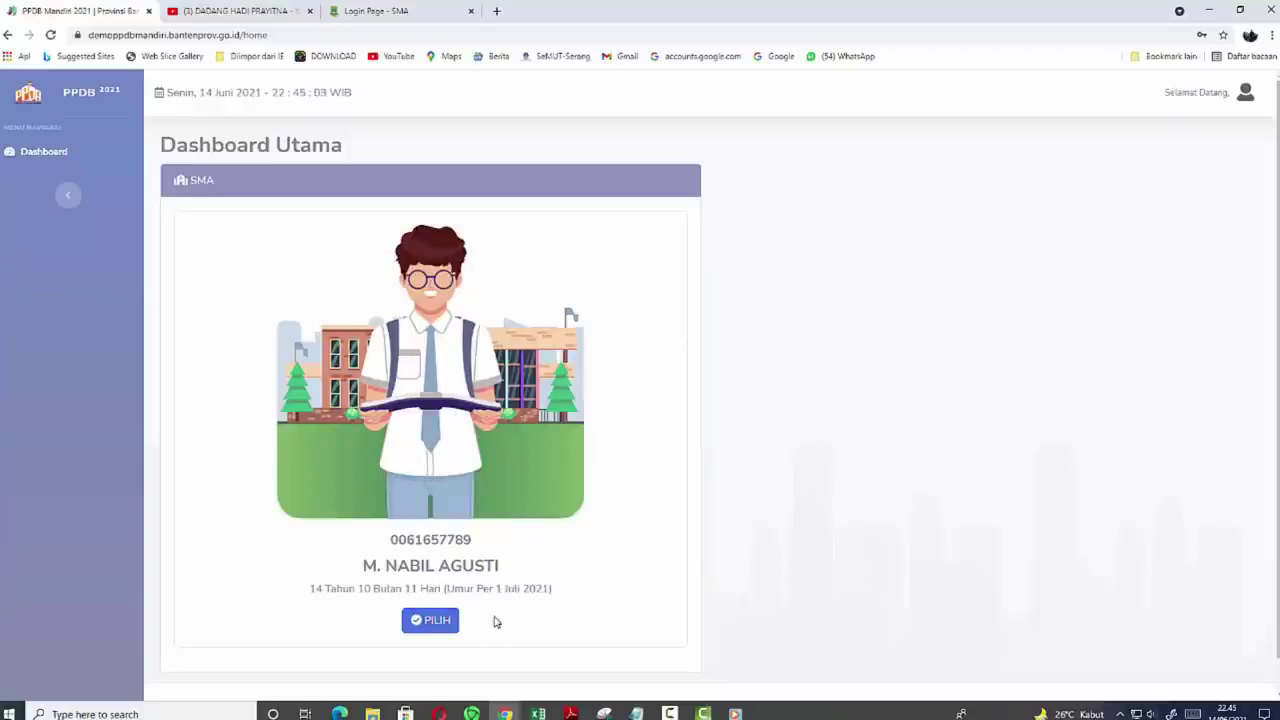
click(437, 622)
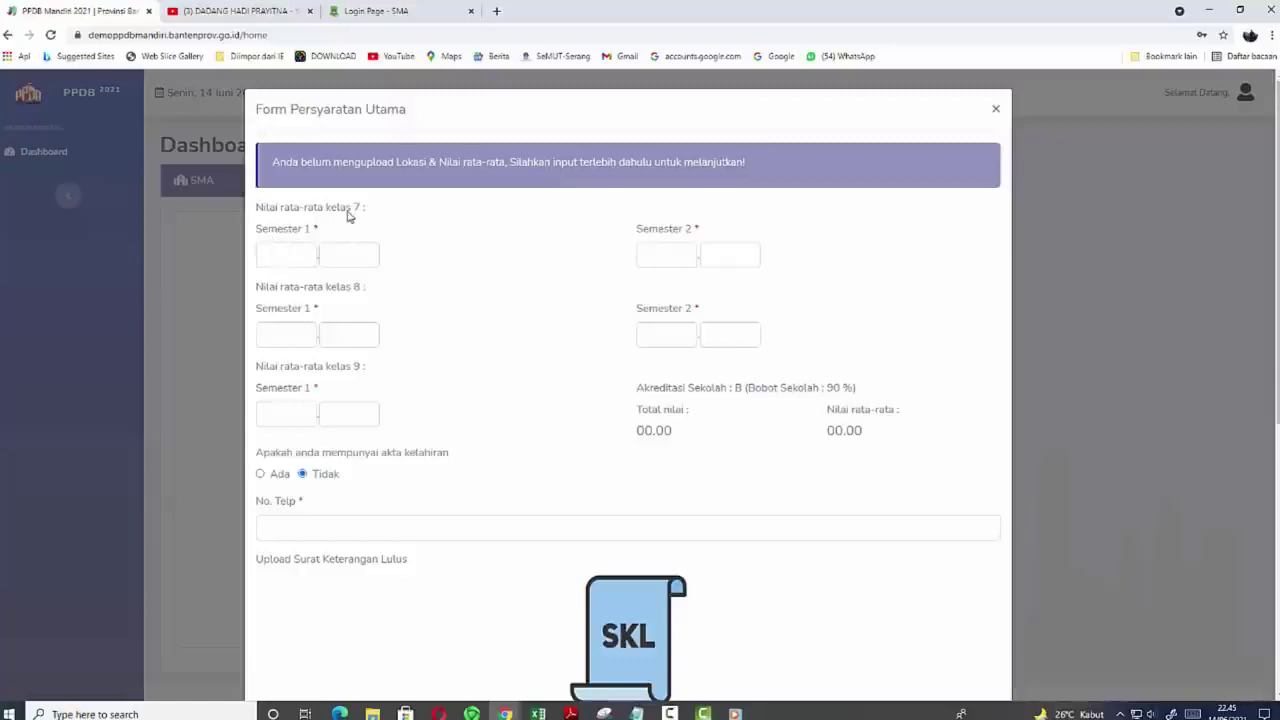
- Enter the class 7 average grades as 90.50 for semester 1 and 85.75 for semester 2
click(278, 257)
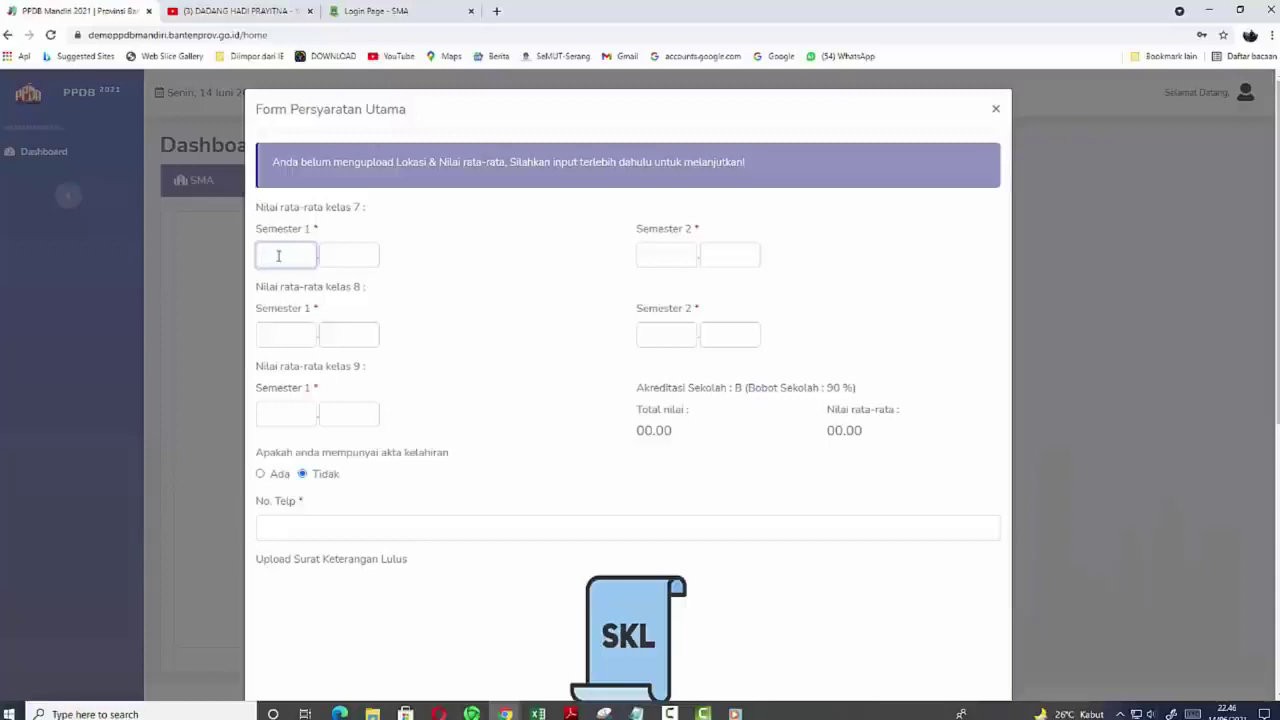
text(90)
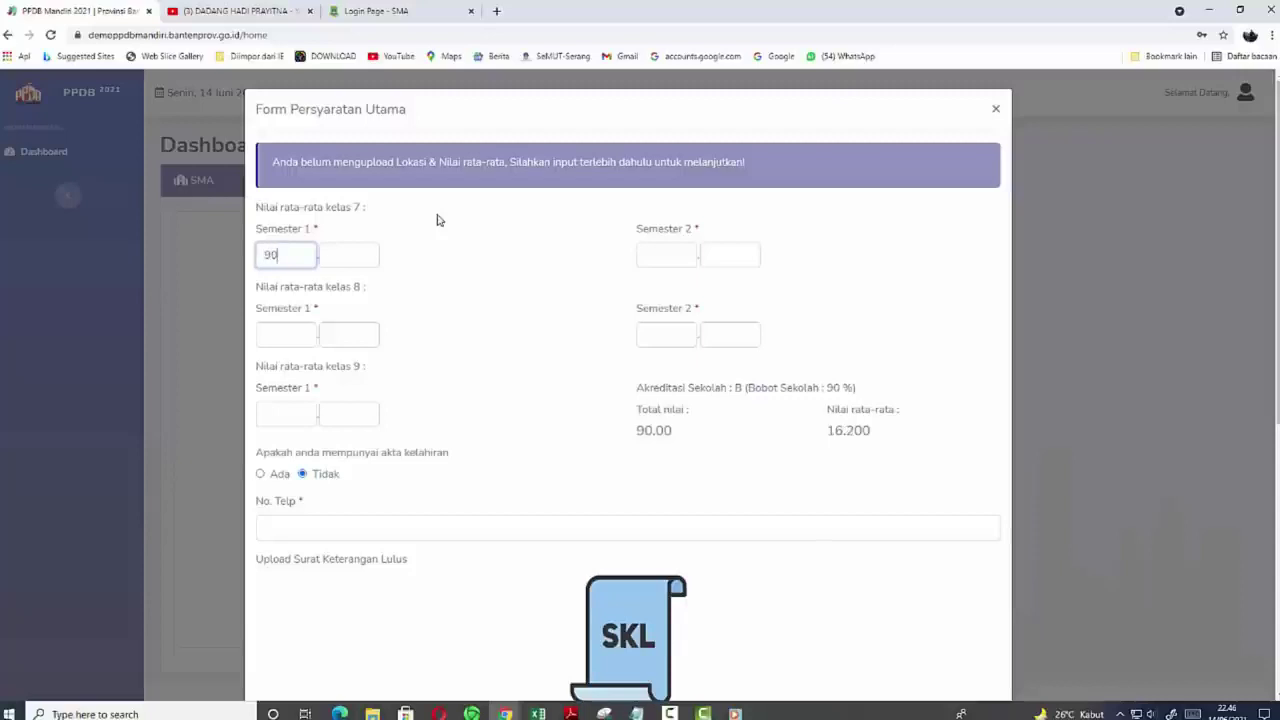
click(352, 256)
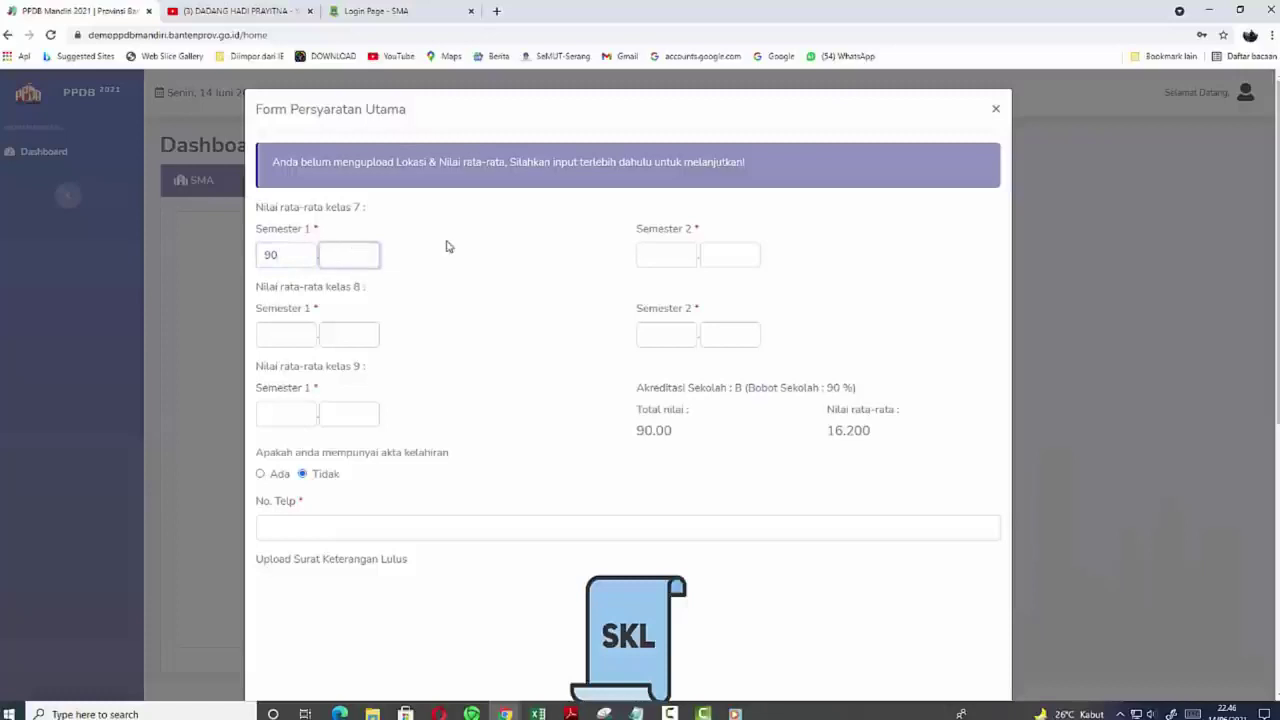
click(417, 259)
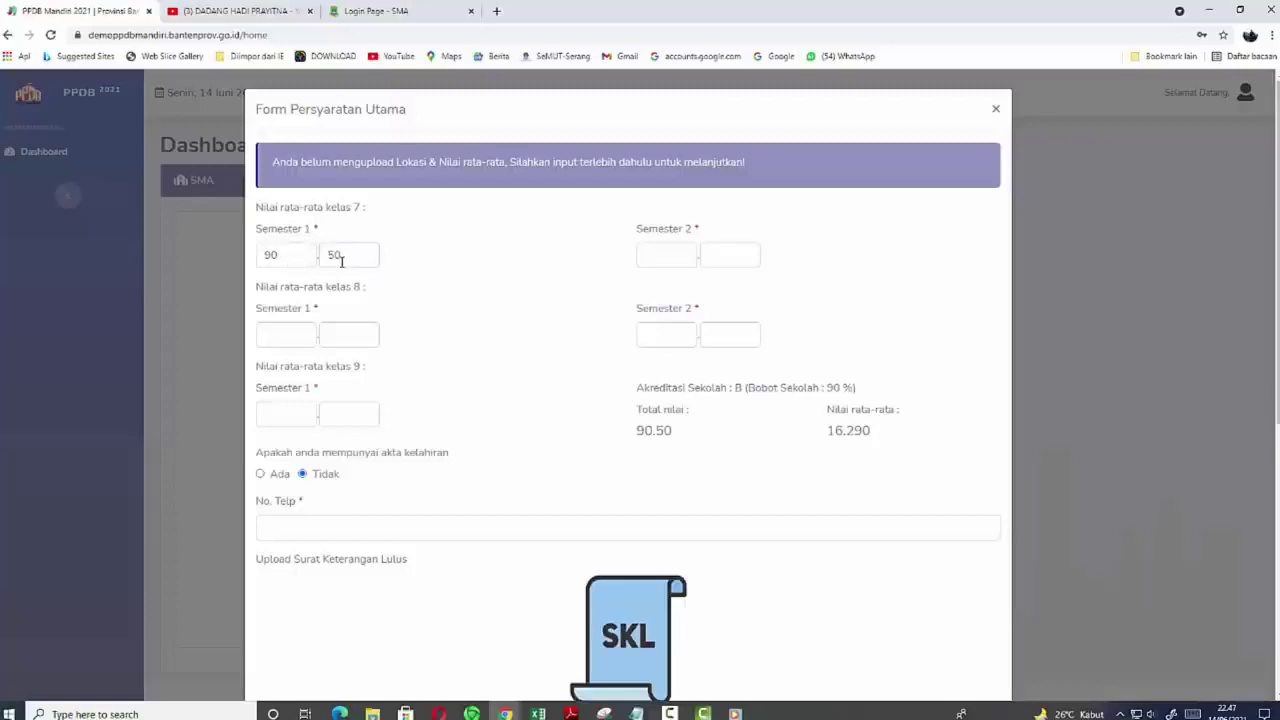
click(655, 261)
text(85)
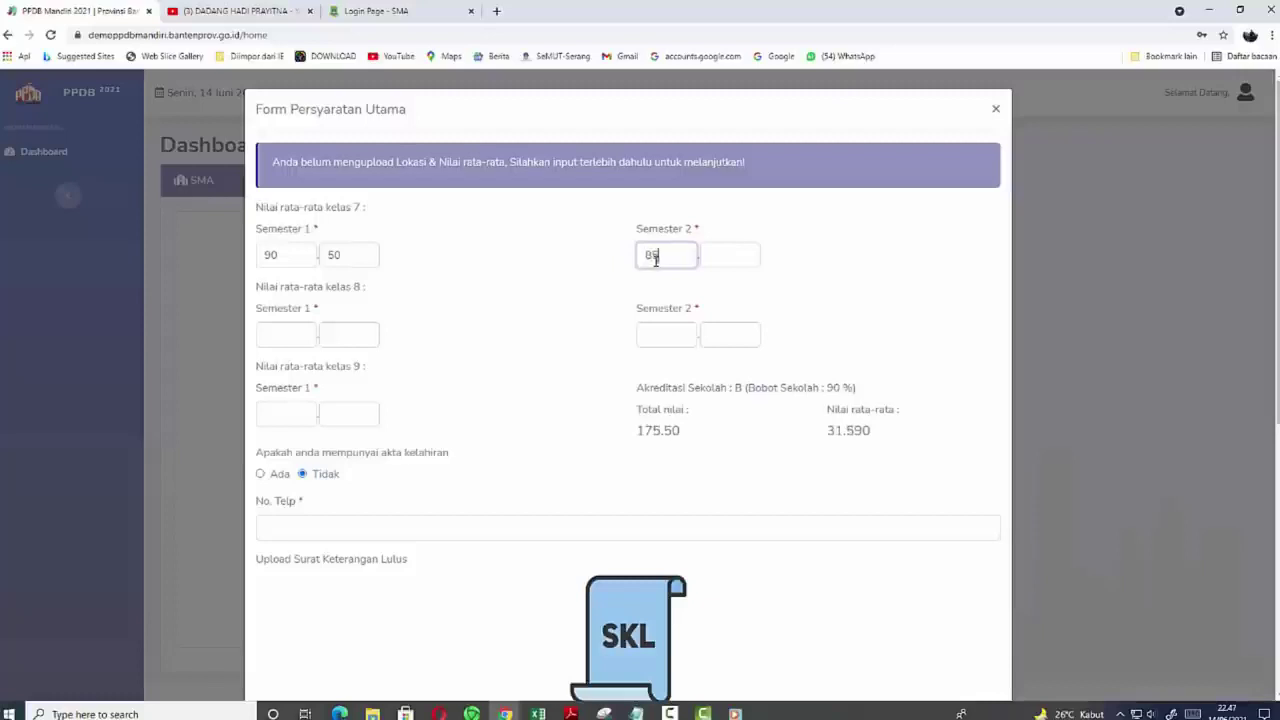
click(719, 256)
text(75)
- Enter the class 8 average grades as 80.00 for semester 1 and 80.00 for semester 2
click(283, 328)
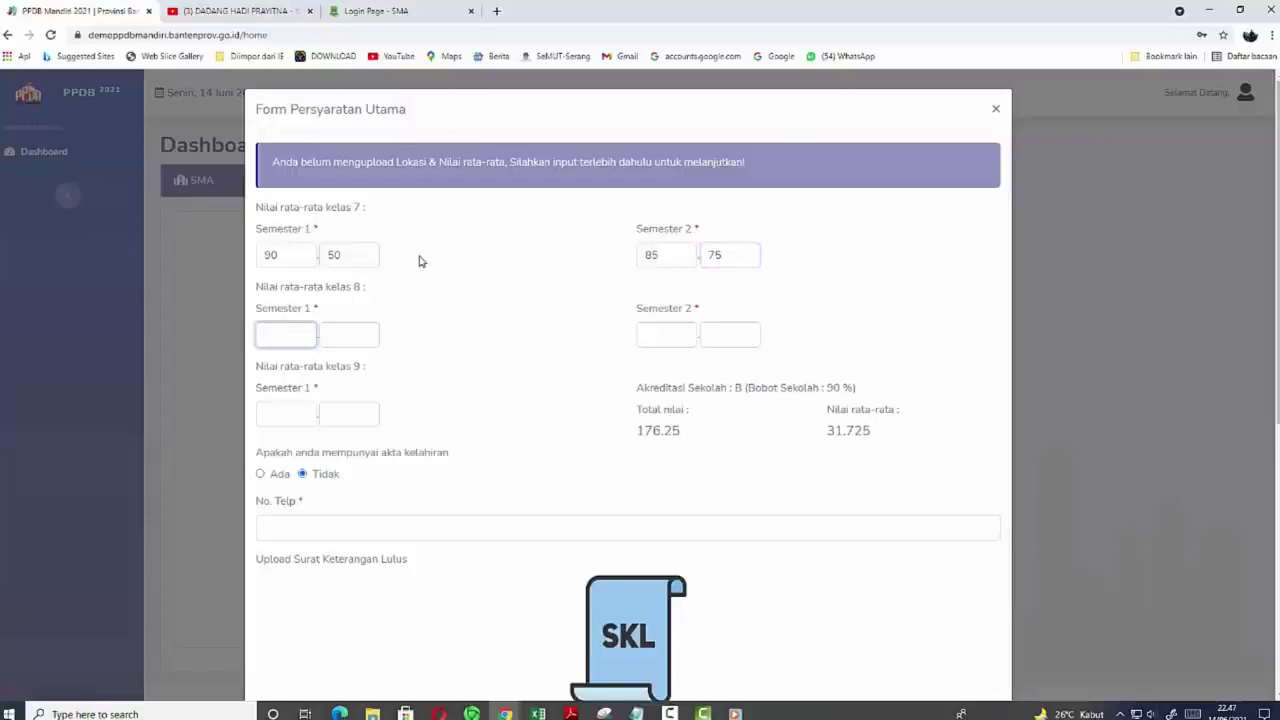
text(80)
click(347, 338)
text(0)
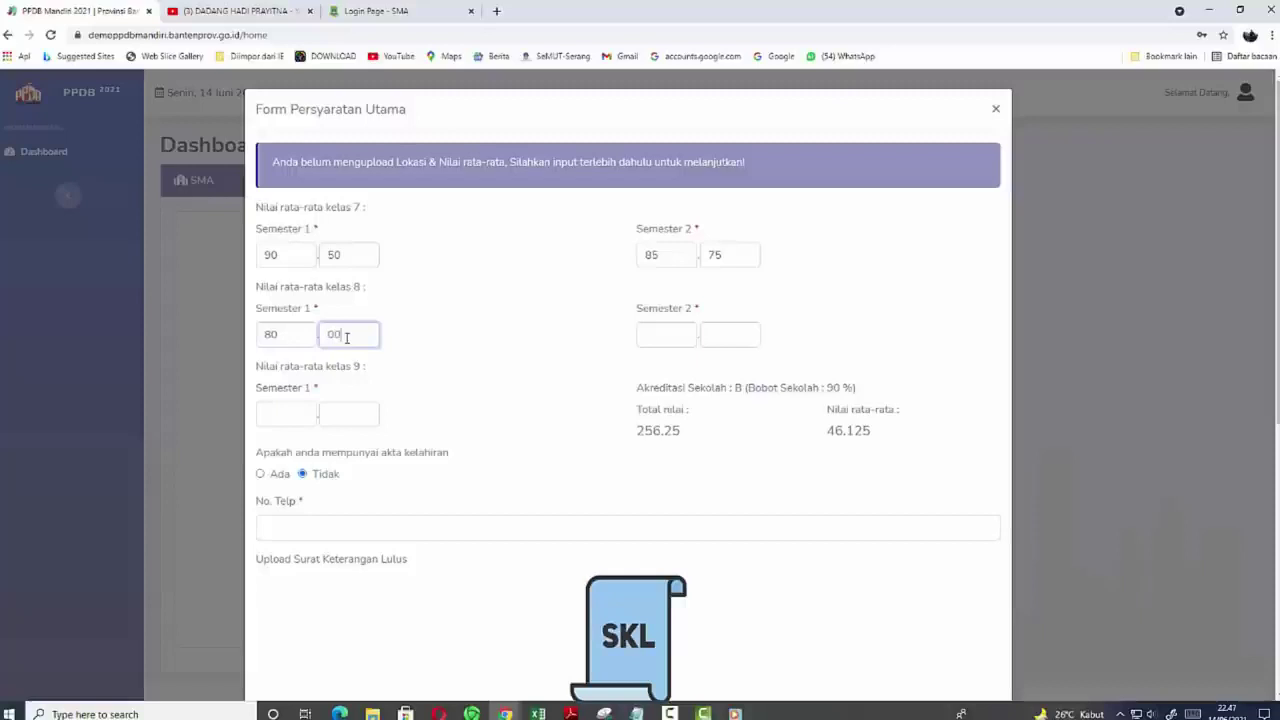
text(0)
click(651, 334)
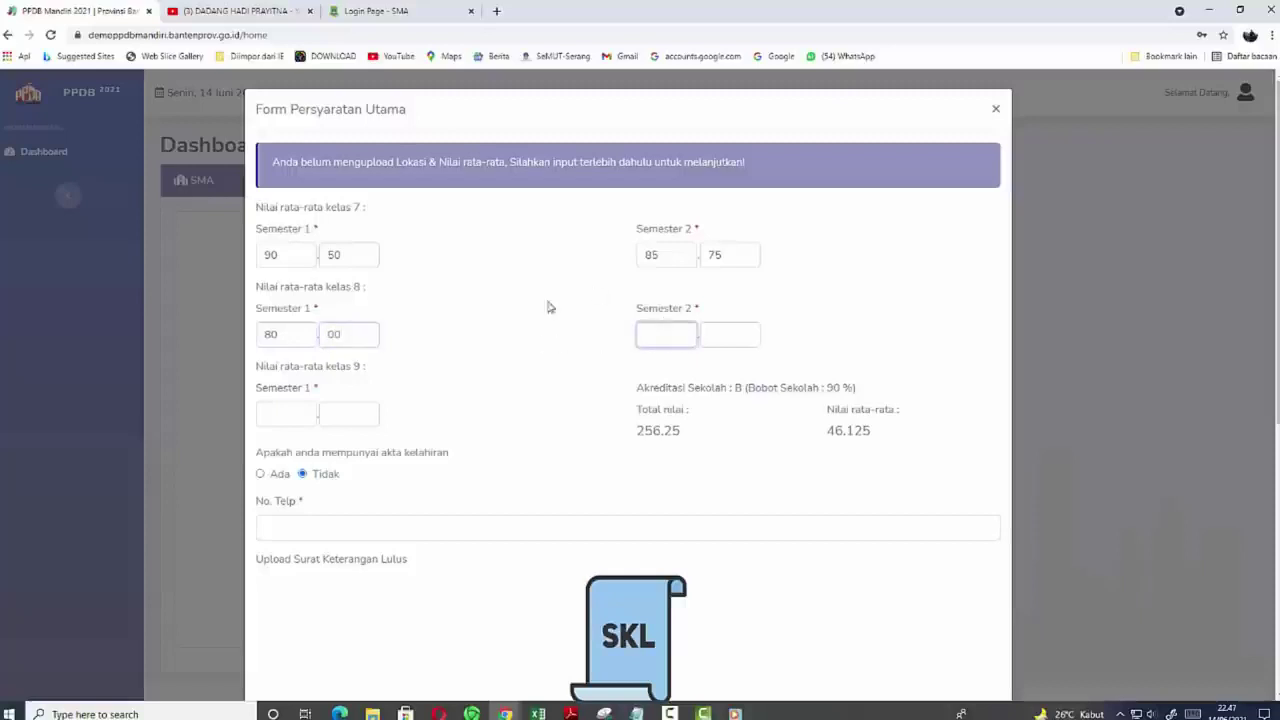
text(80)
click(718, 334)
text(00)
- Enter the class 9 semester 1 average grade as 85.75
click(280, 416)
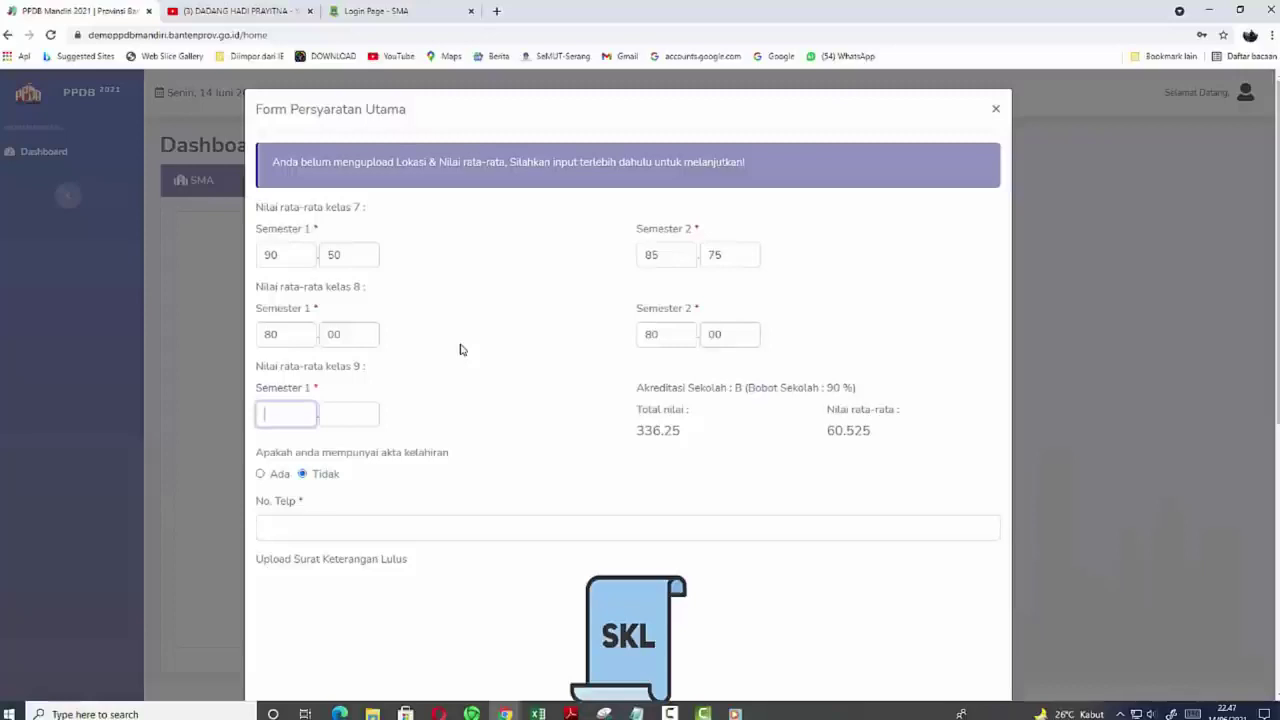
text(85)
click(363, 414)
text(75)
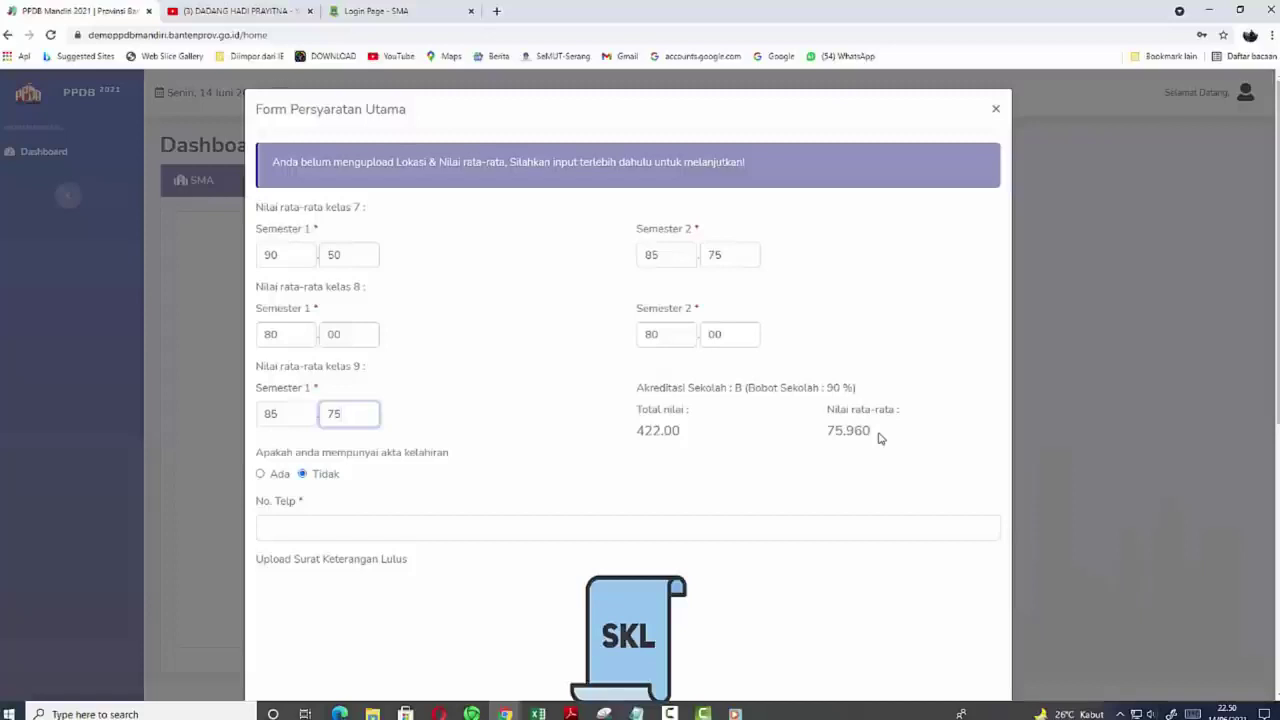
- Set birth certificate ownership to Ada, and fill in the certificate number and the student's phone number
scroll(414, 337, down, 2)
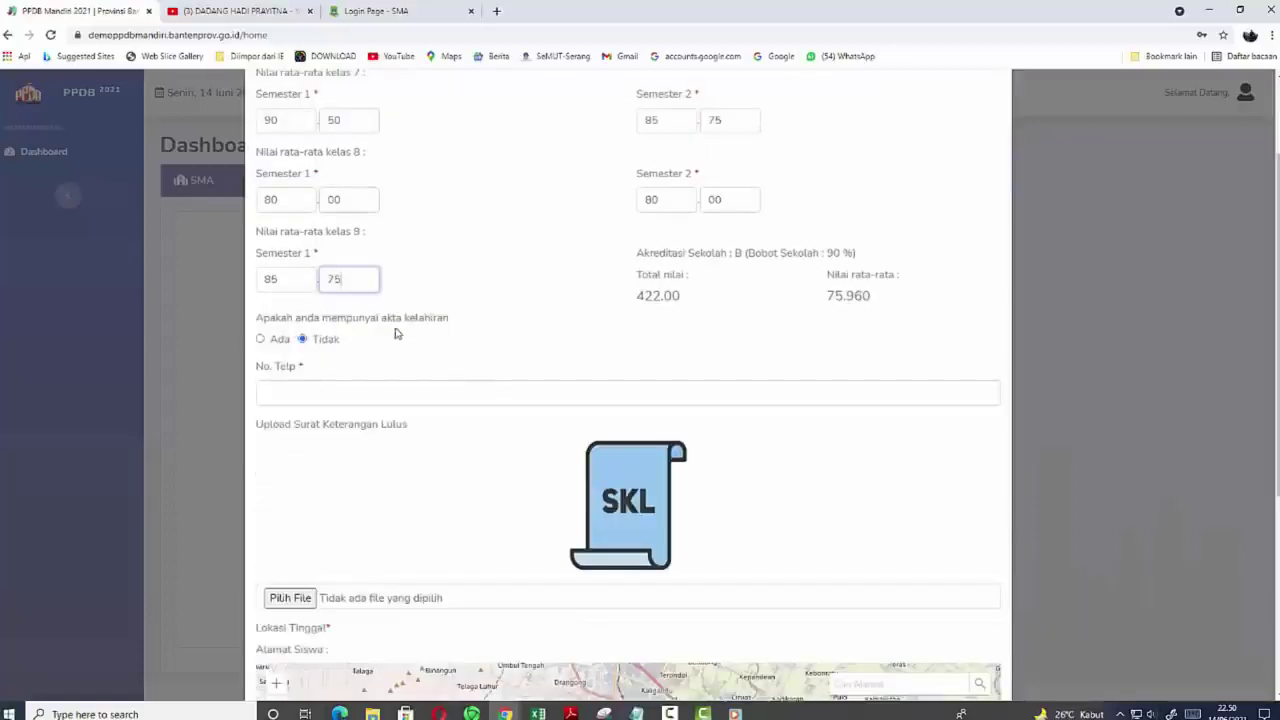
click(261, 340)
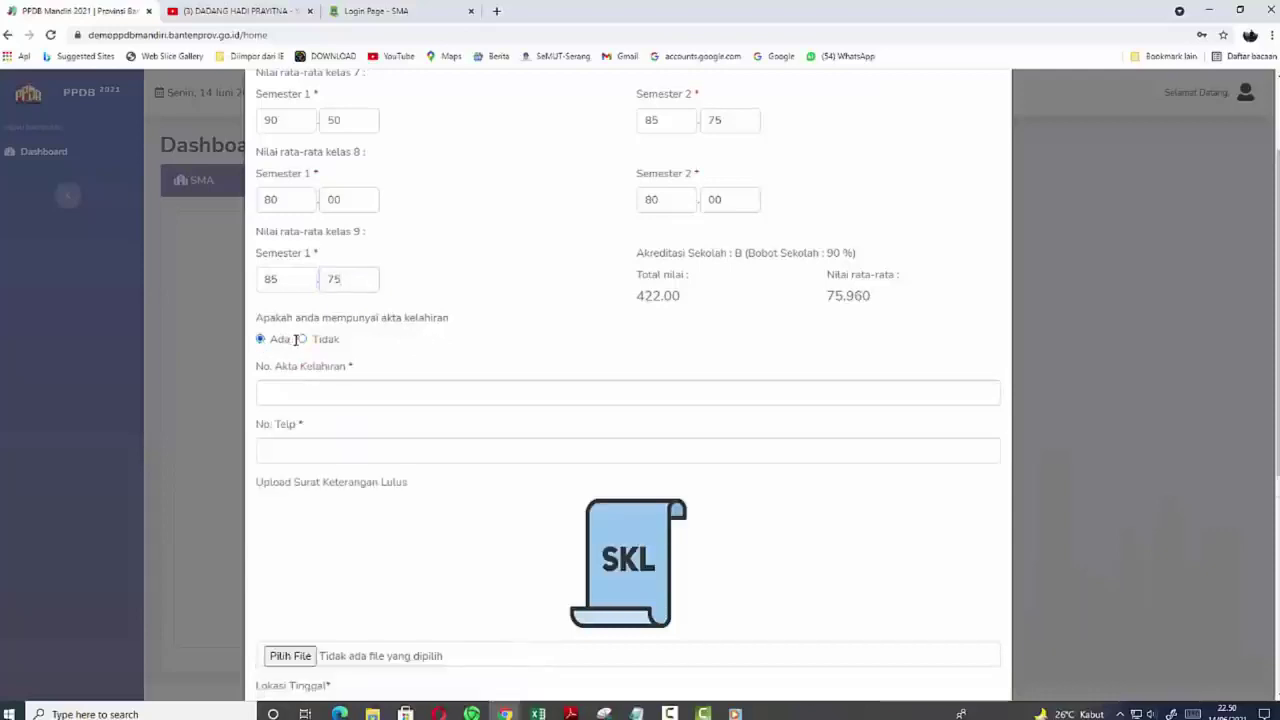
click(304, 340)
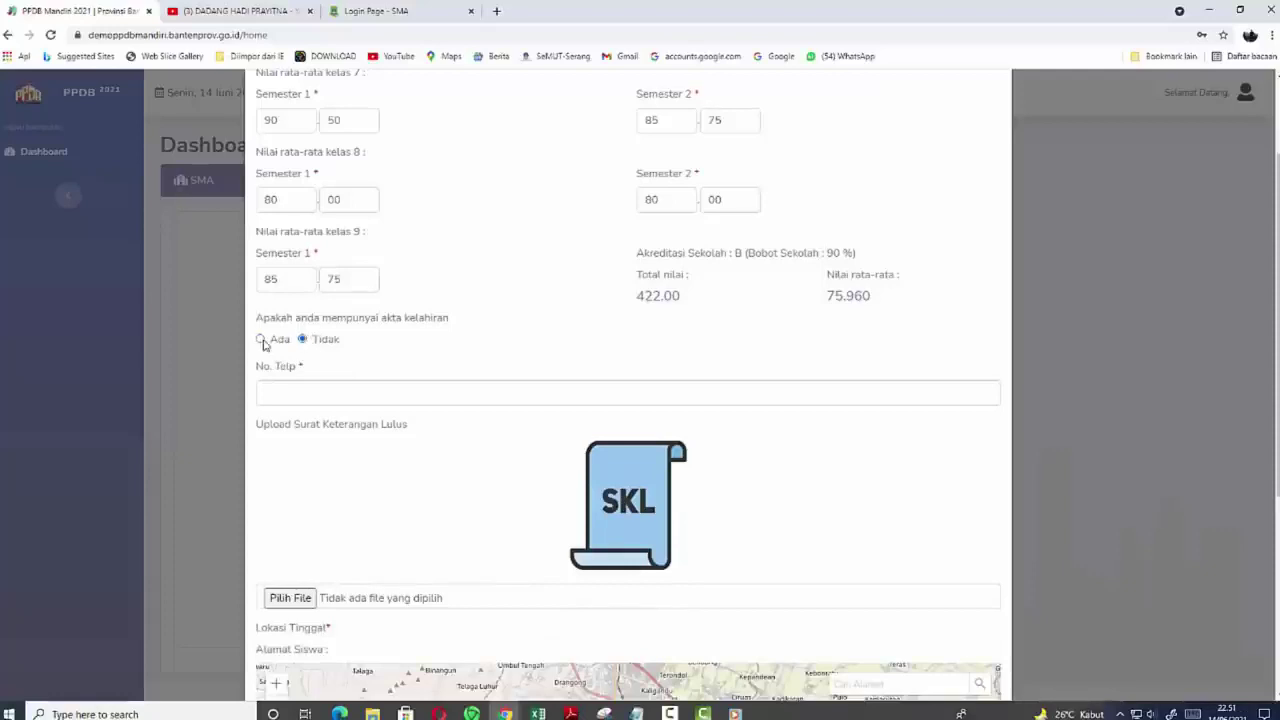
click(261, 340)
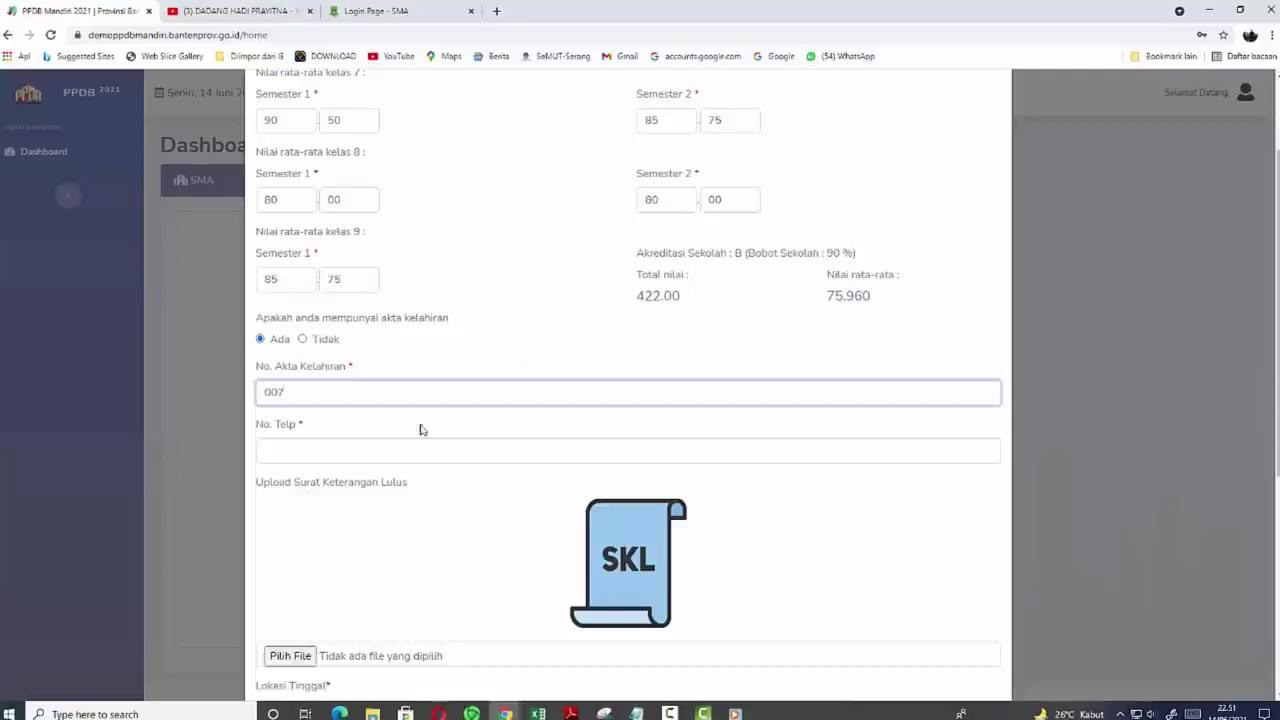
click(364, 448)
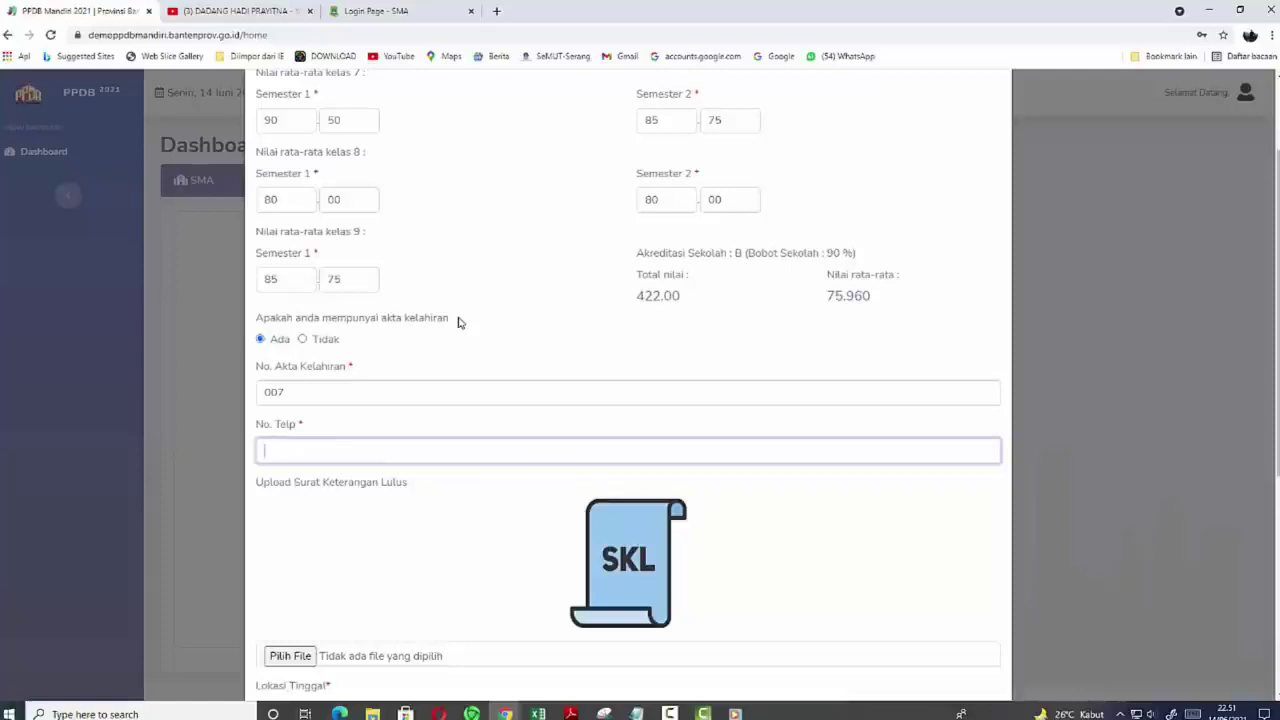
text(787878787)
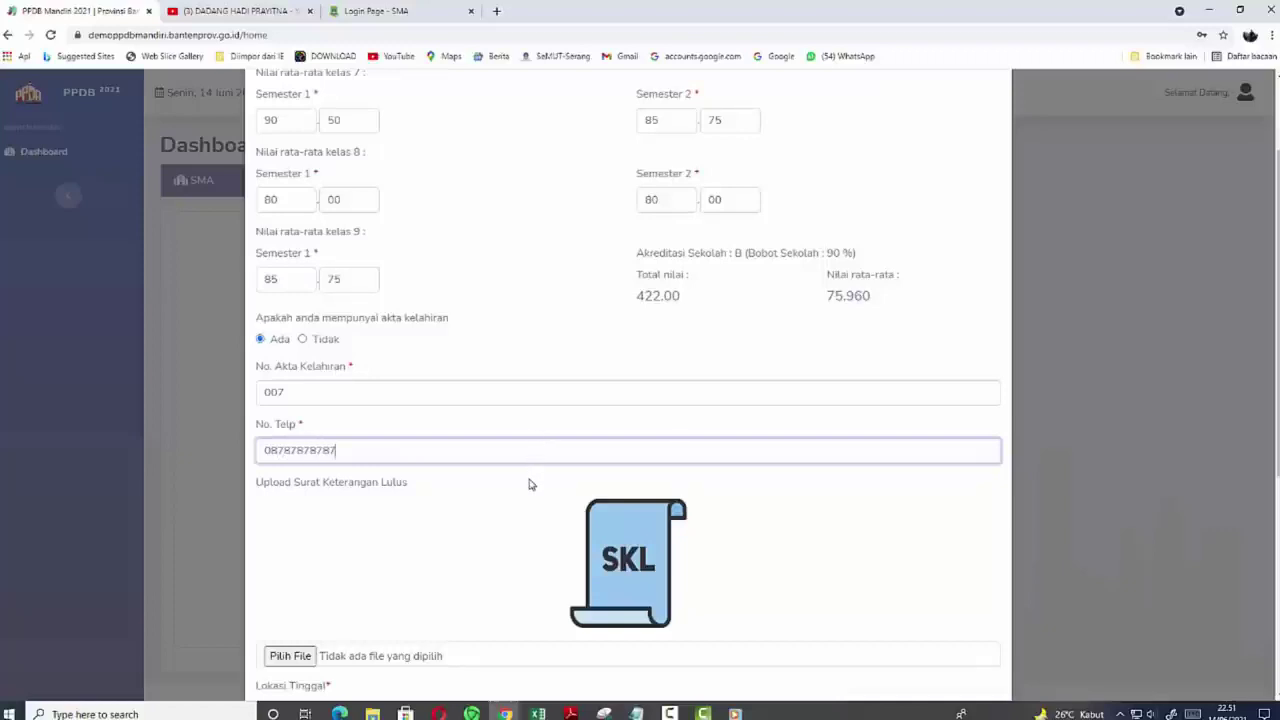
- Choose the skl PDF from the PPDB folder as the Surat Keterangan Lulus upload
scroll(530, 484, down, 1)
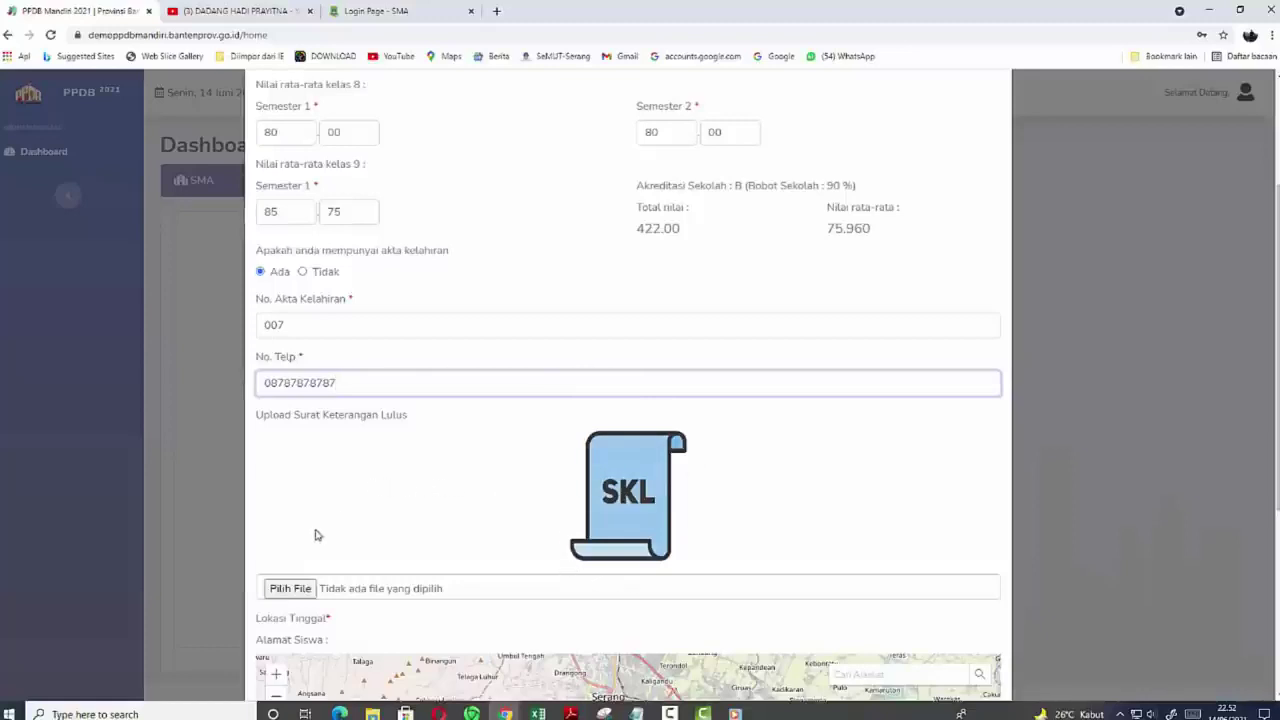
click(291, 591)
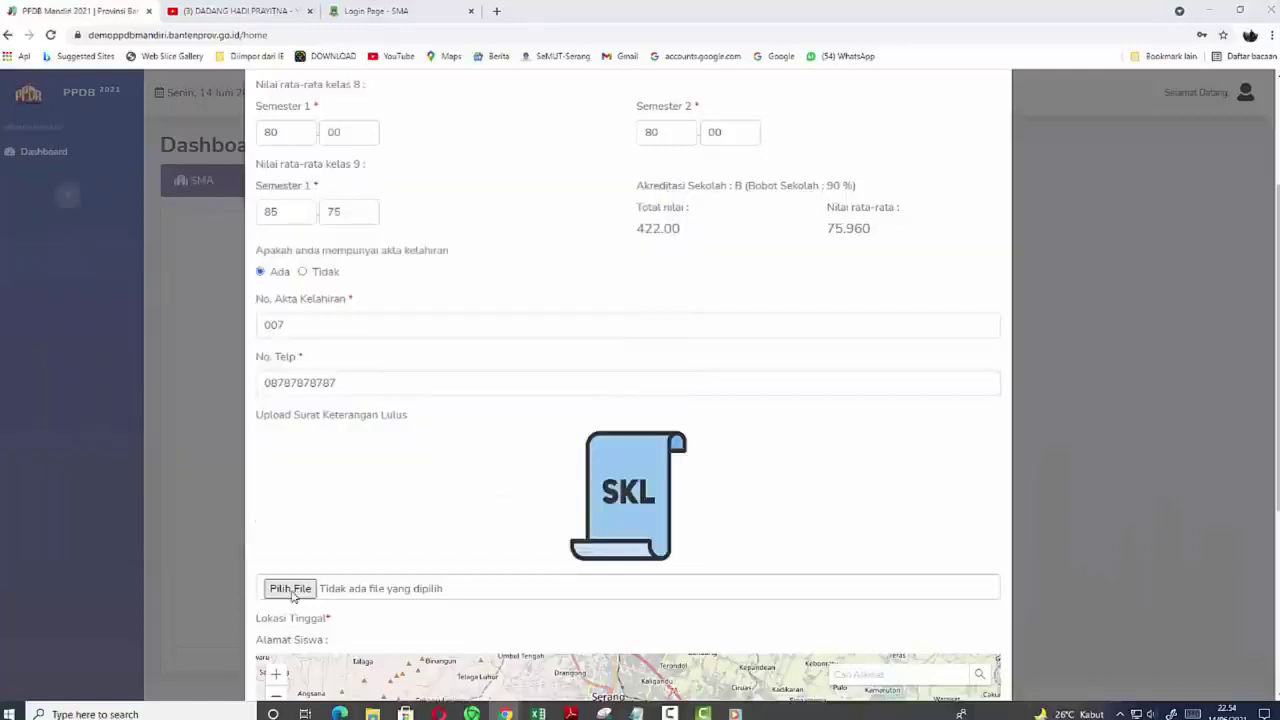
click(292, 590)
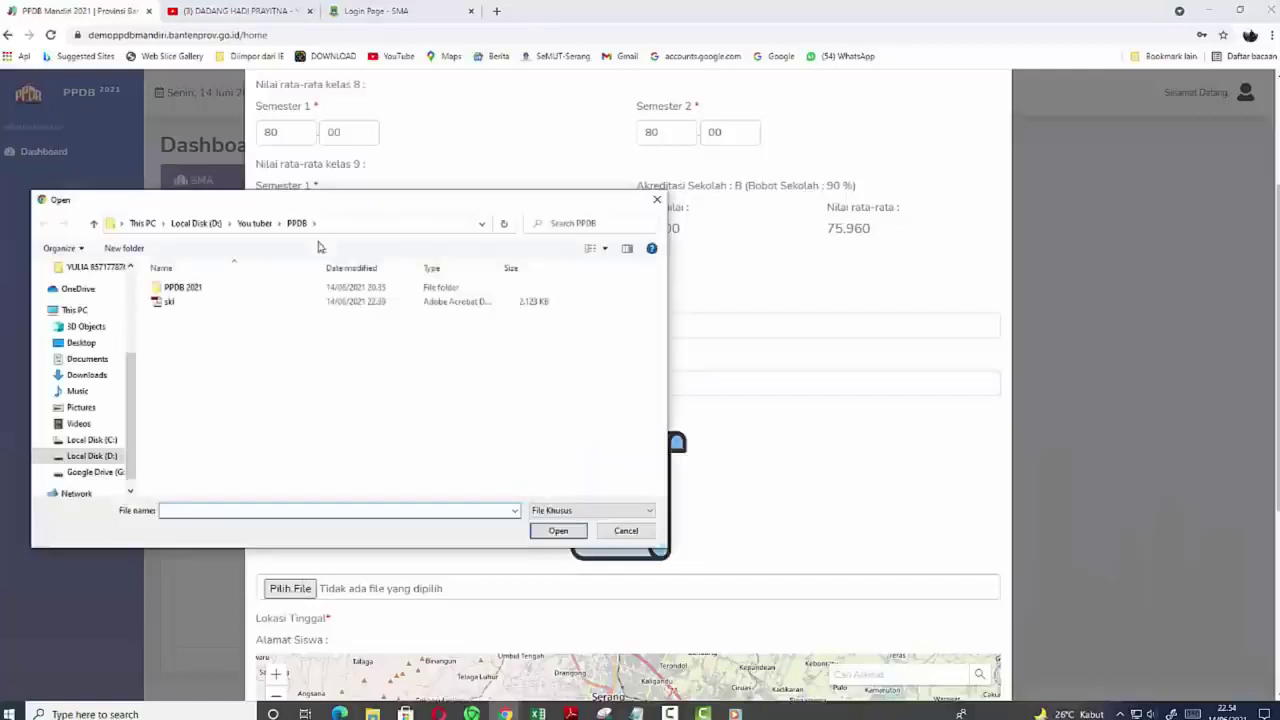
click(172, 304)
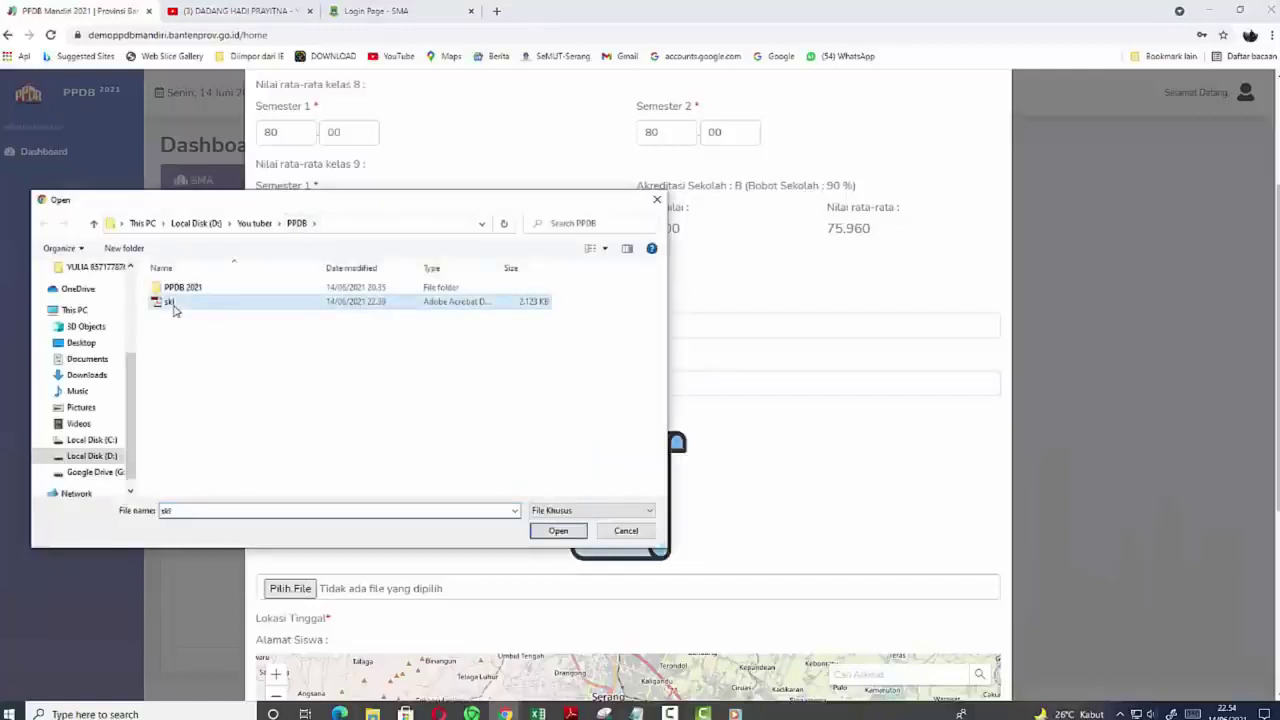
click(556, 531)
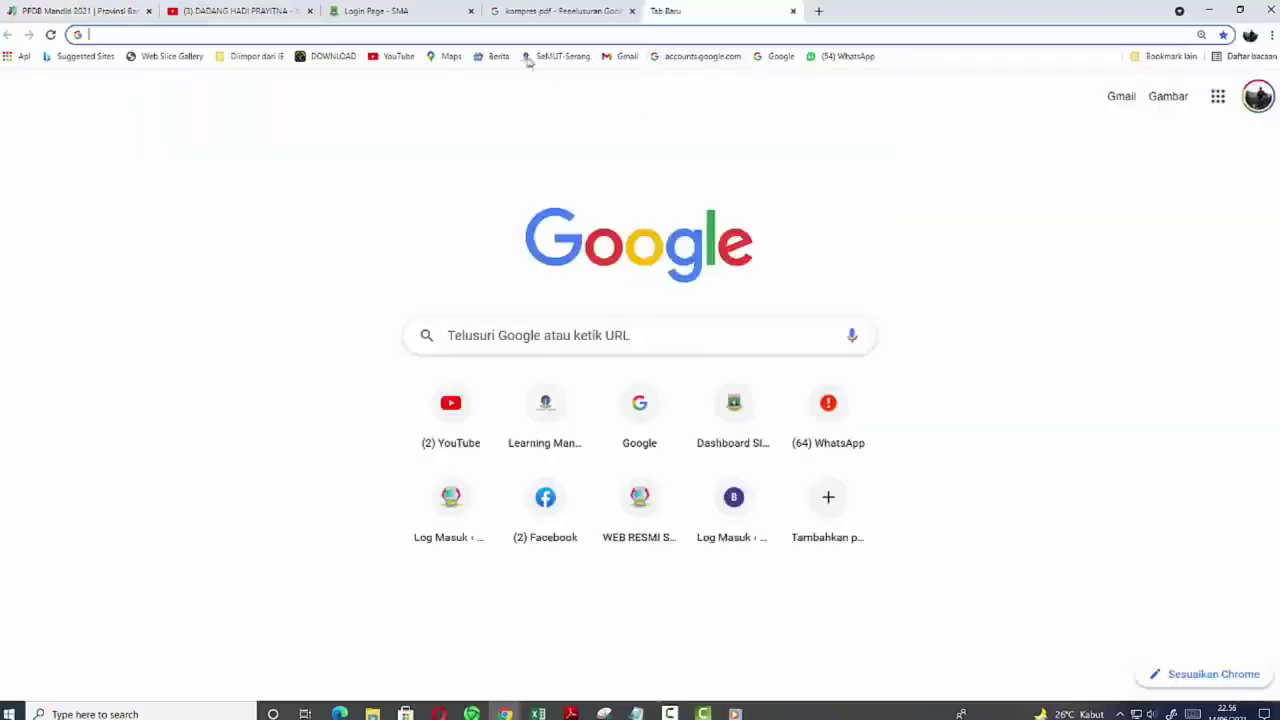
- Search Google for "kompres pdf" in the new tab and open the Smallpdf Kompres PDF page
click(463, 31)
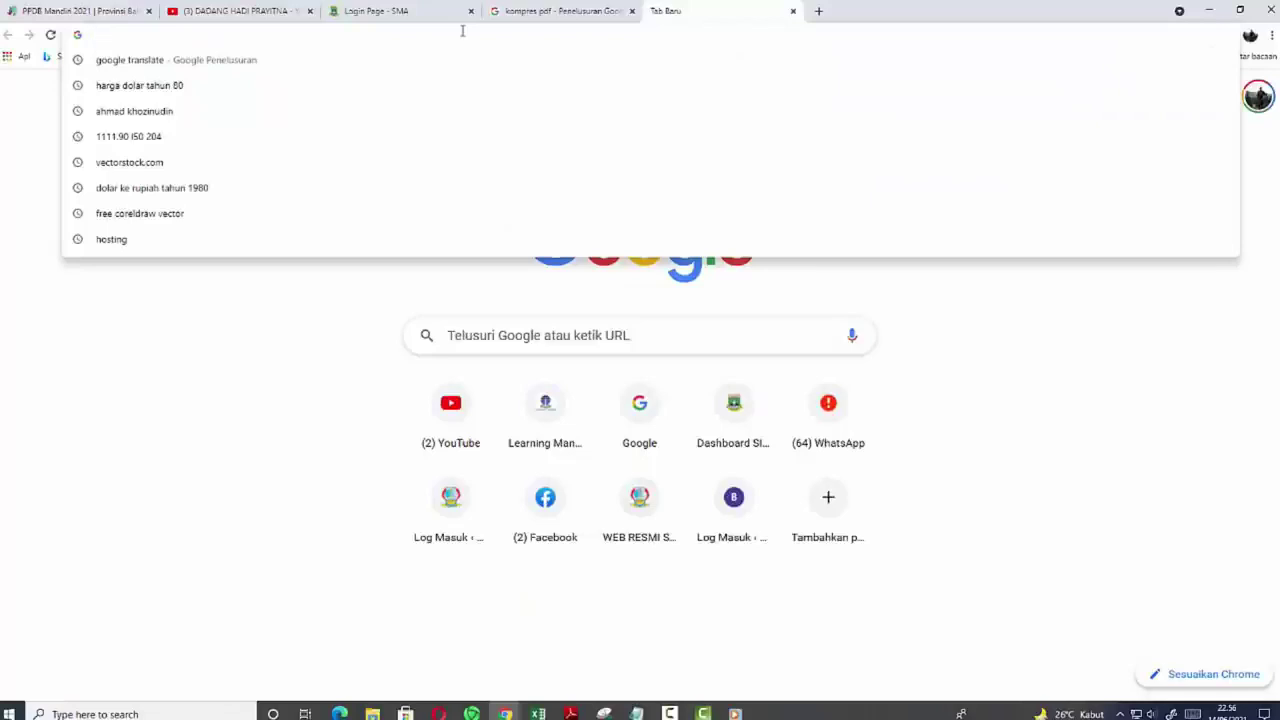
text(kompres pdf)
key(Return)
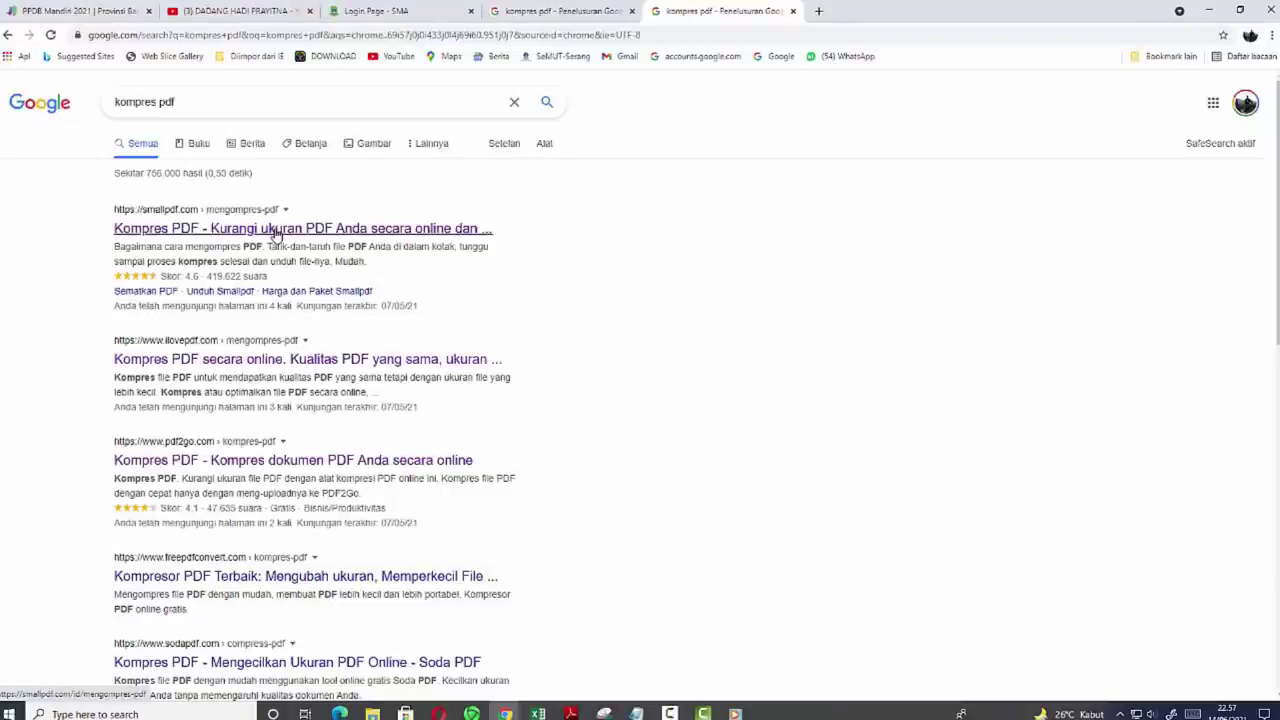
click(275, 229)
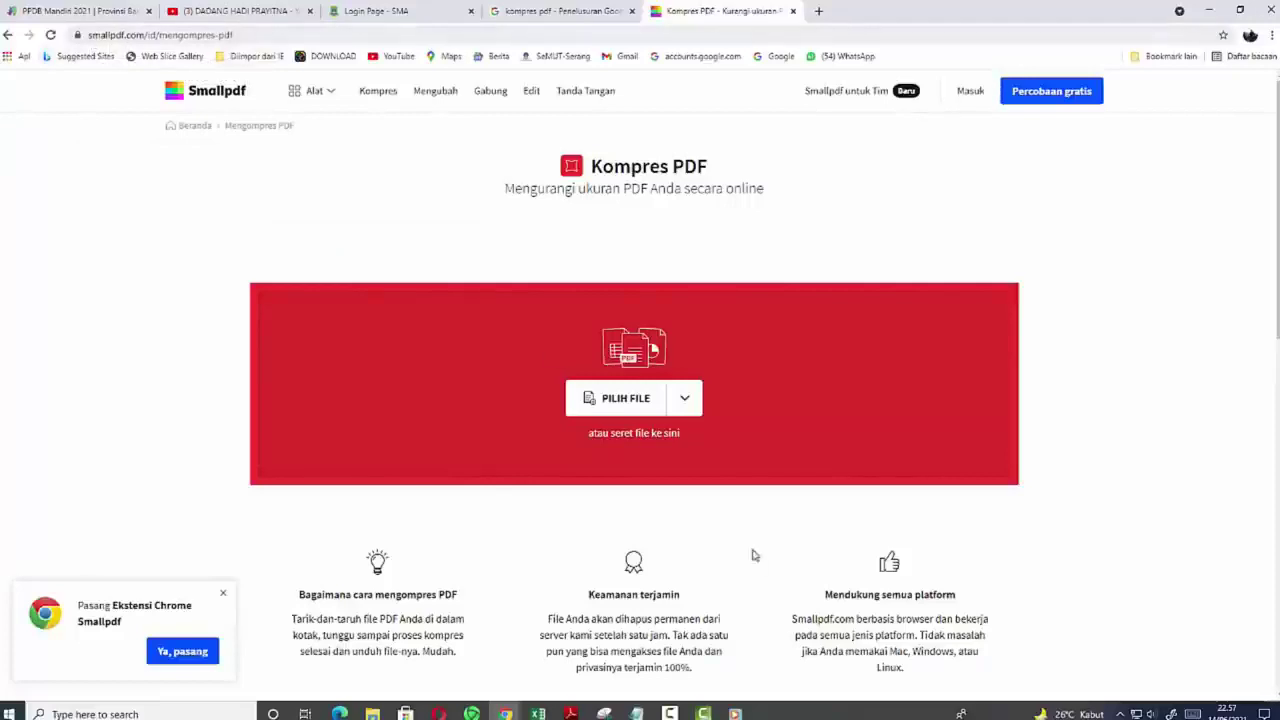
- Load the skl PDF from the PPDB folder into the Kompres PDF tool
click(640, 405)
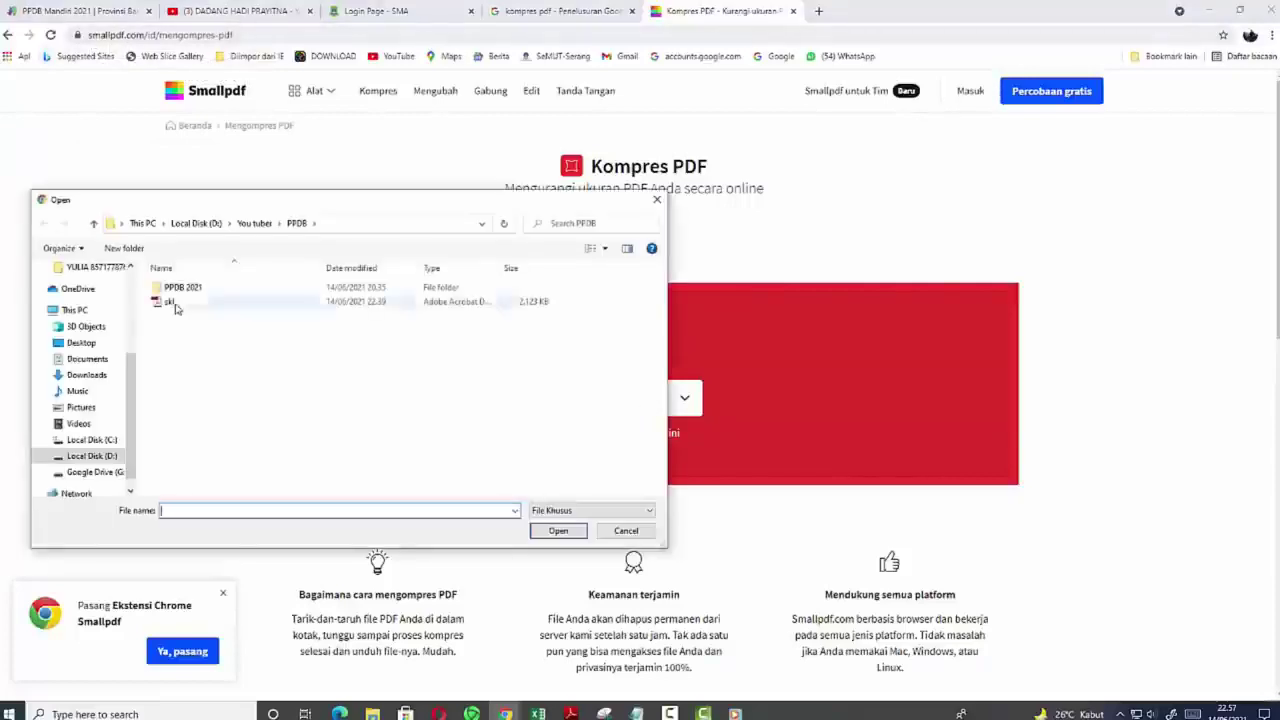
click(174, 305)
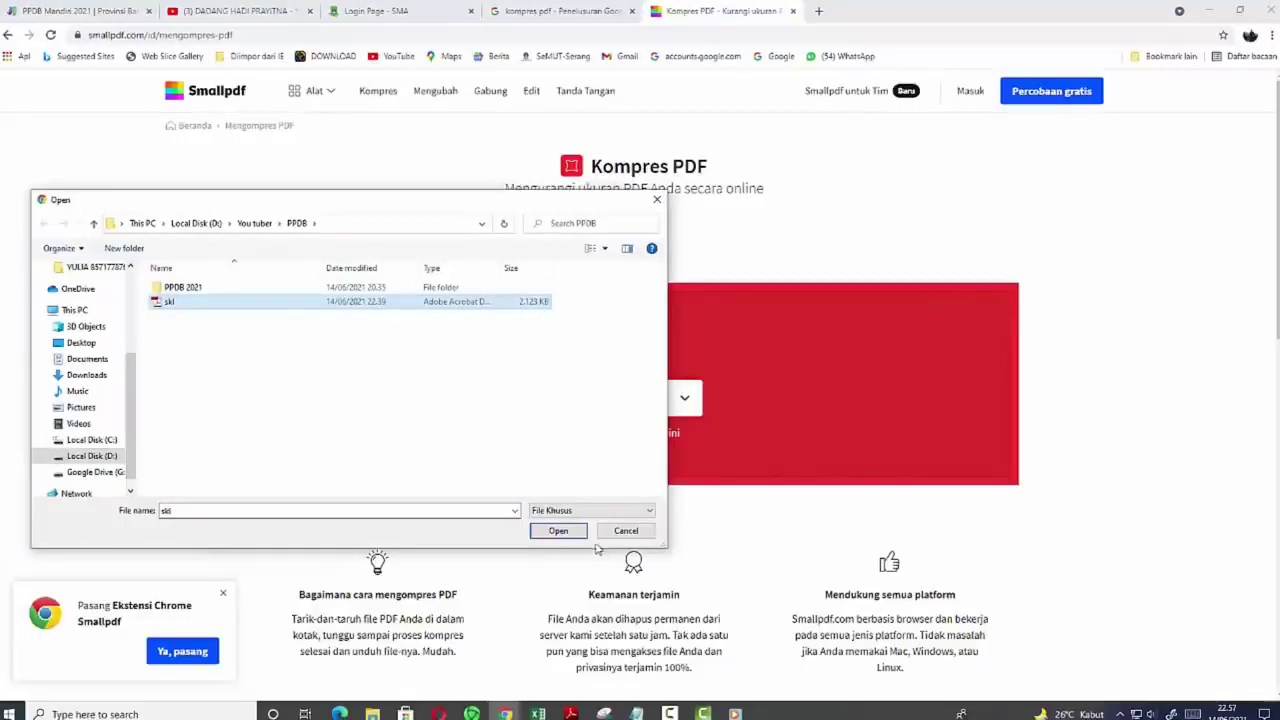
click(558, 531)
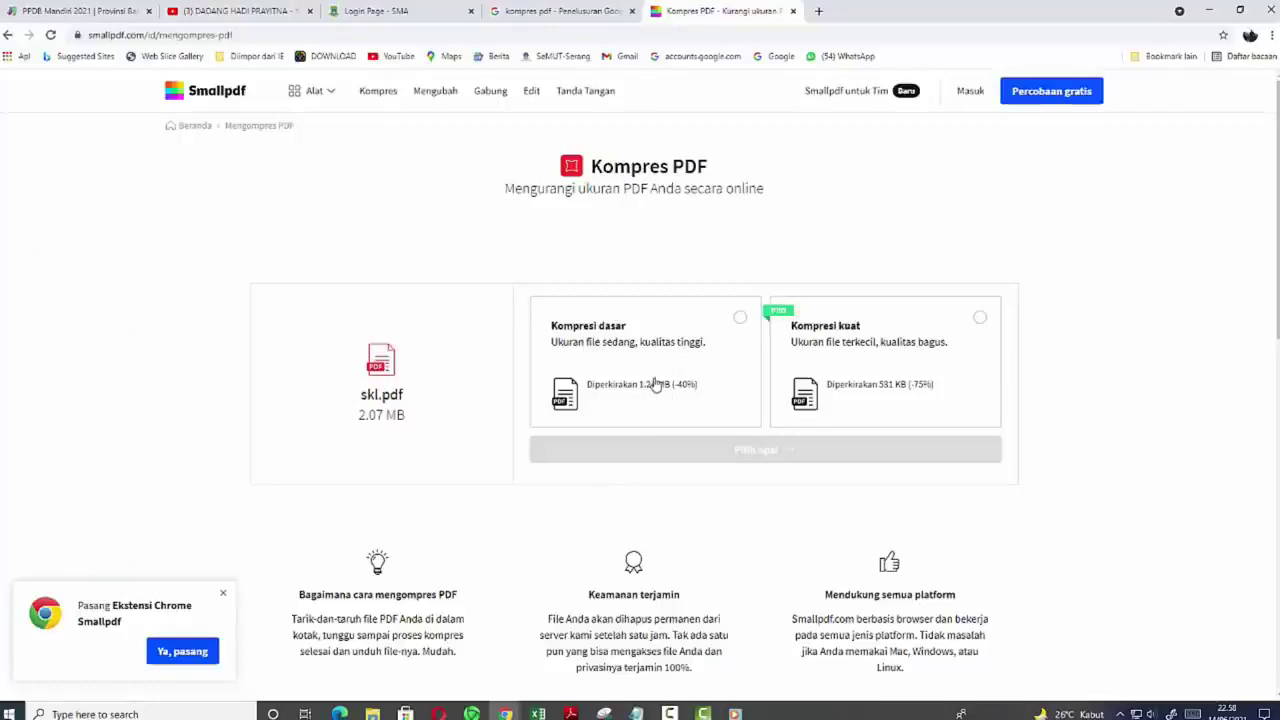
- Compress the PDF with Kompresi dasar and save the result as skl-dikompresi in the PPDB folder
click(655, 385)
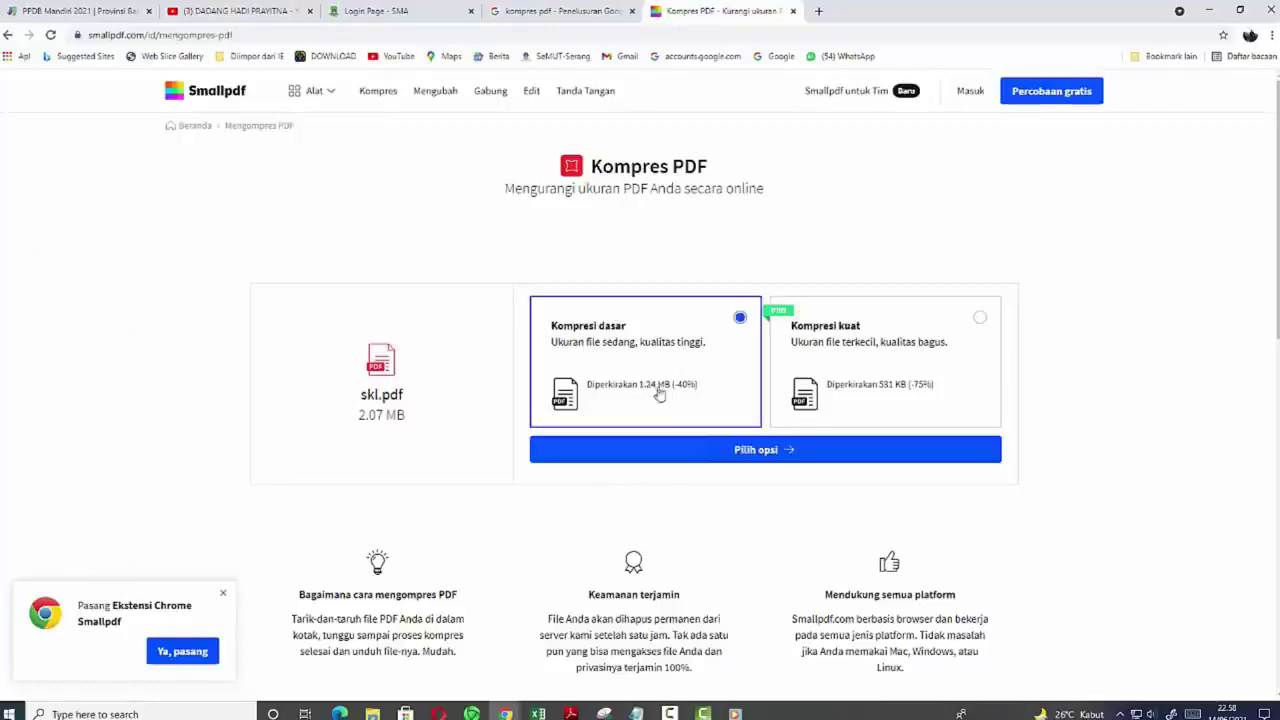
click(759, 452)
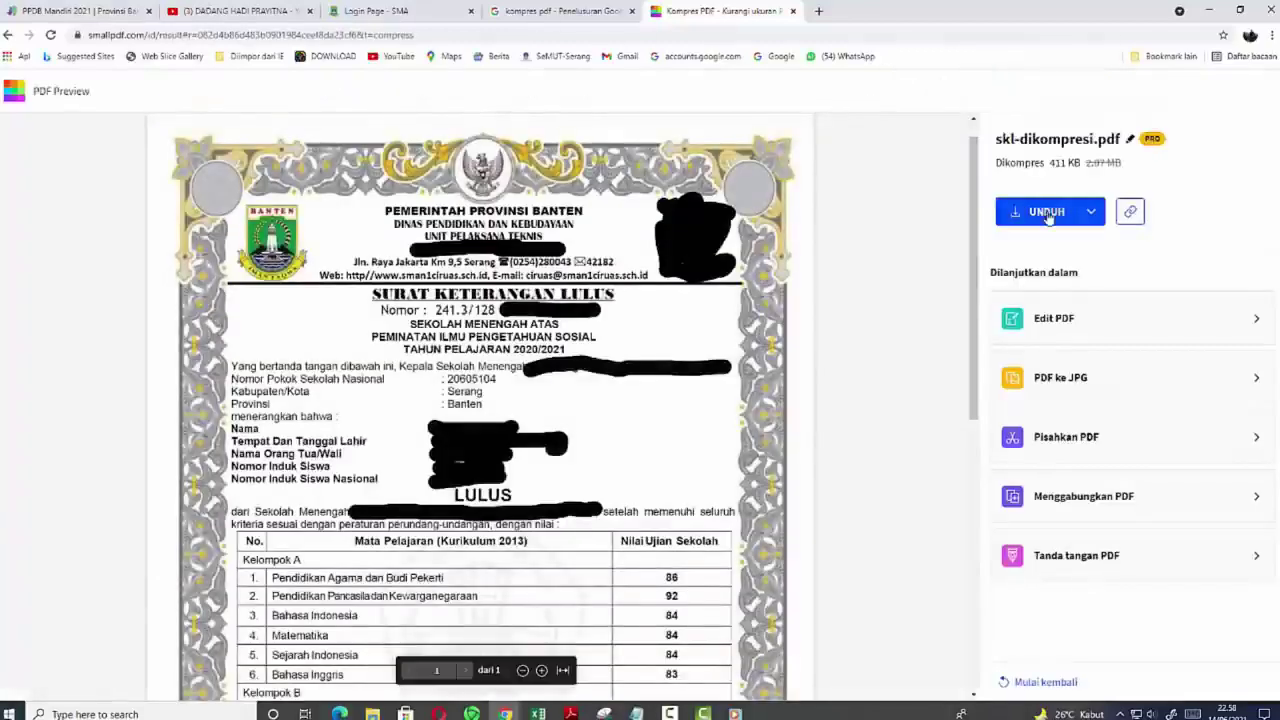
click(1048, 213)
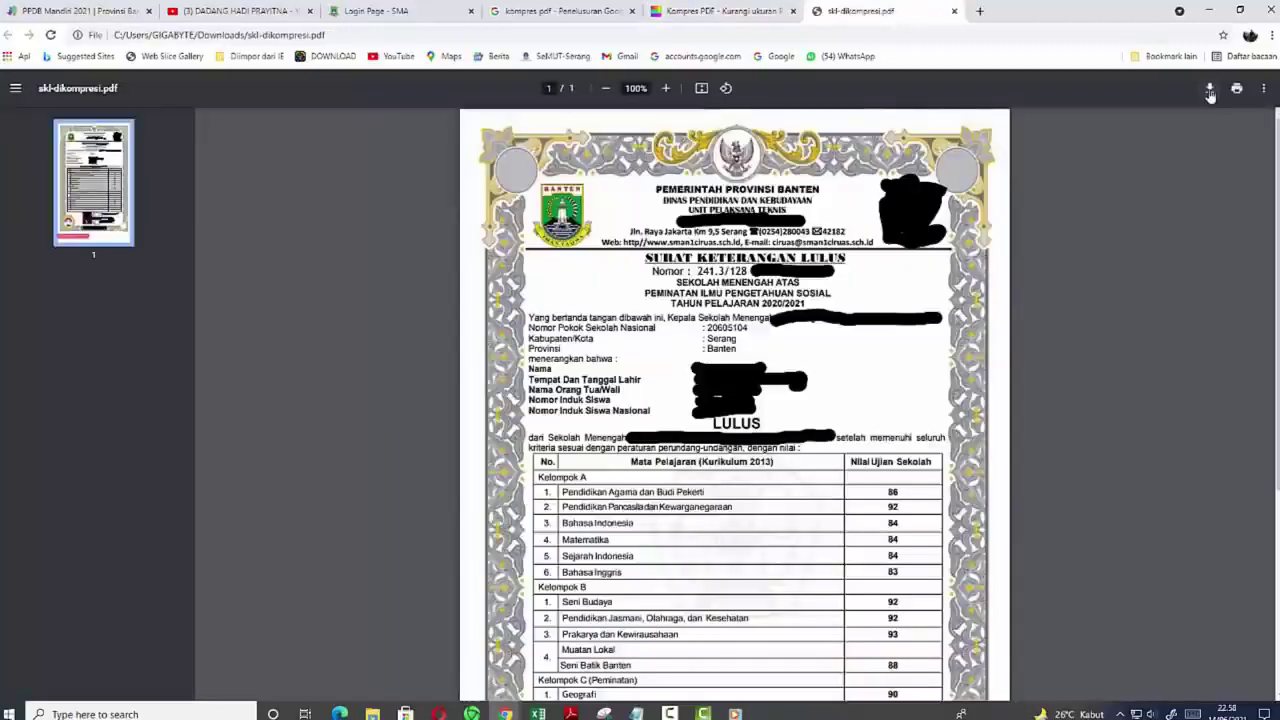
click(1209, 88)
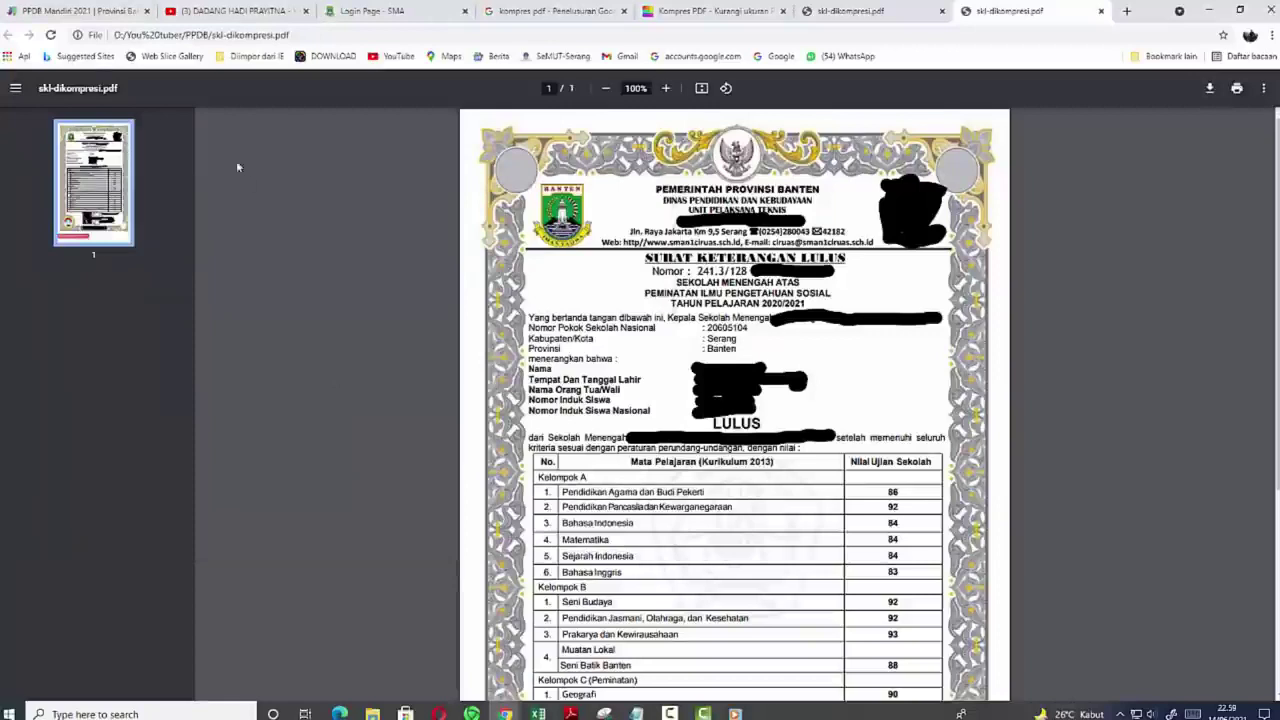
- Return to the PPDB Mandiri form and upload skl-dikompresi as the Surat Keterangan Lulus
click(69, 12)
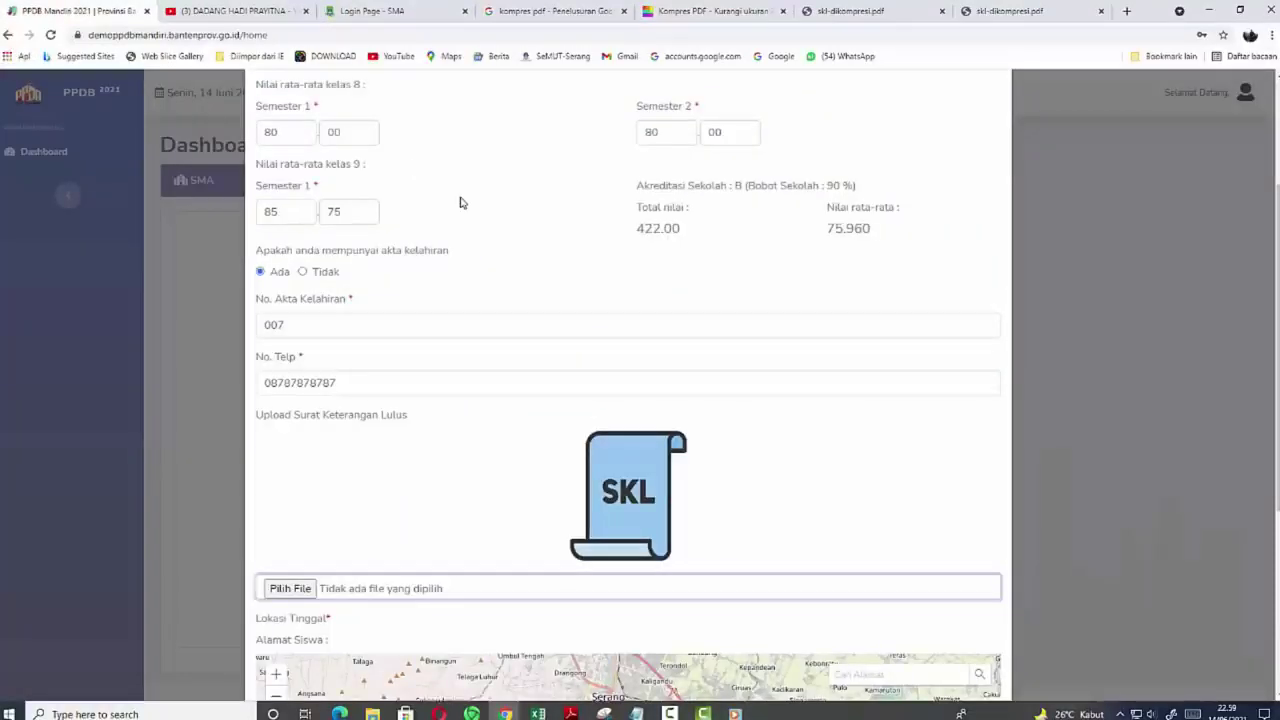
click(288, 590)
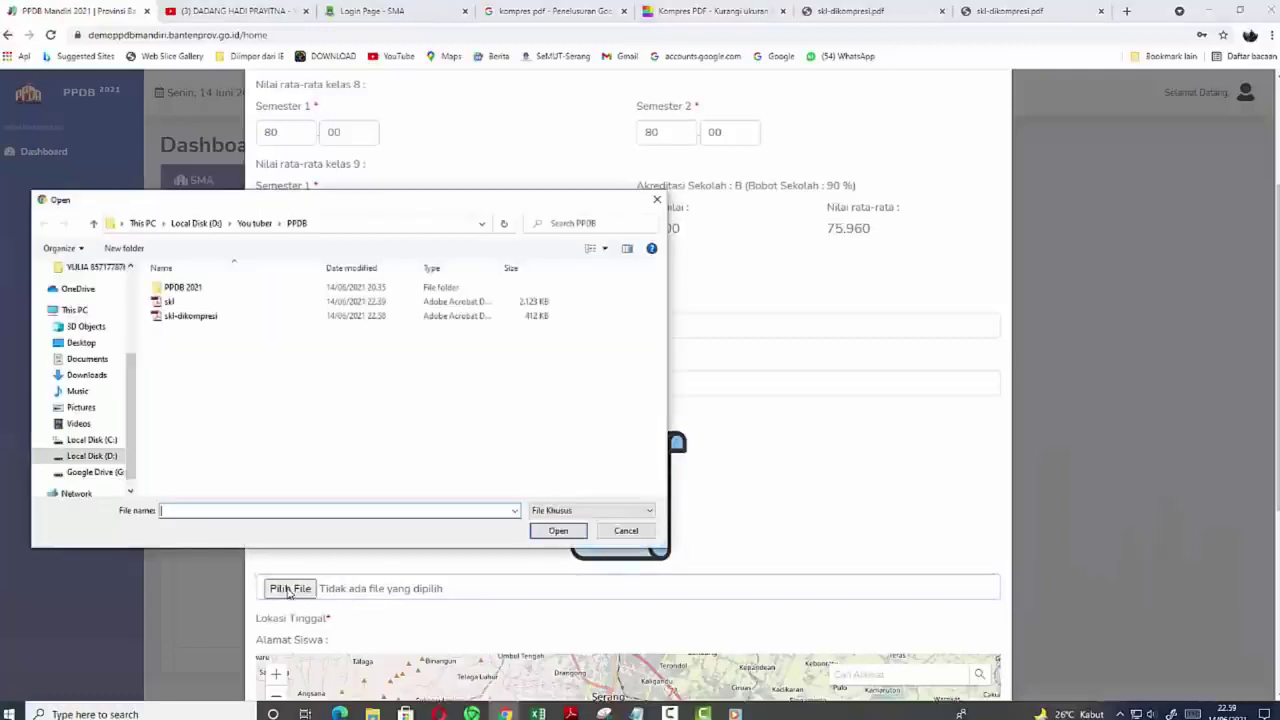
click(200, 316)
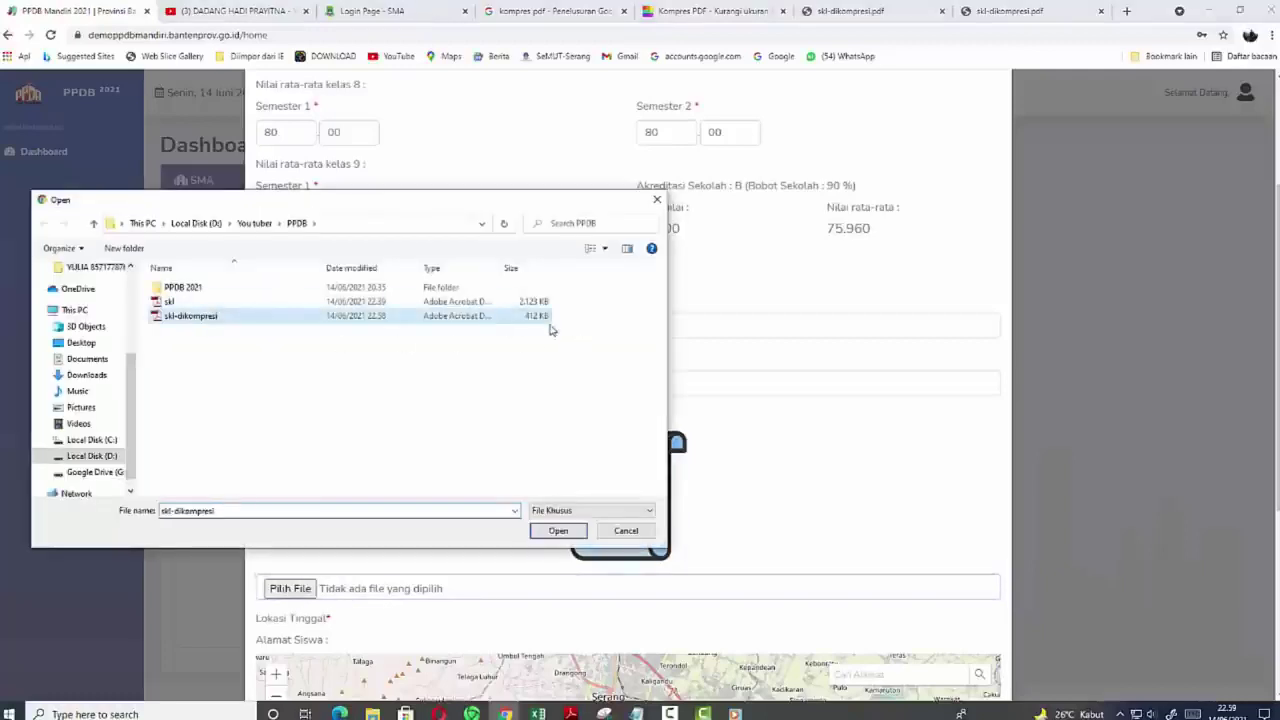
click(557, 532)
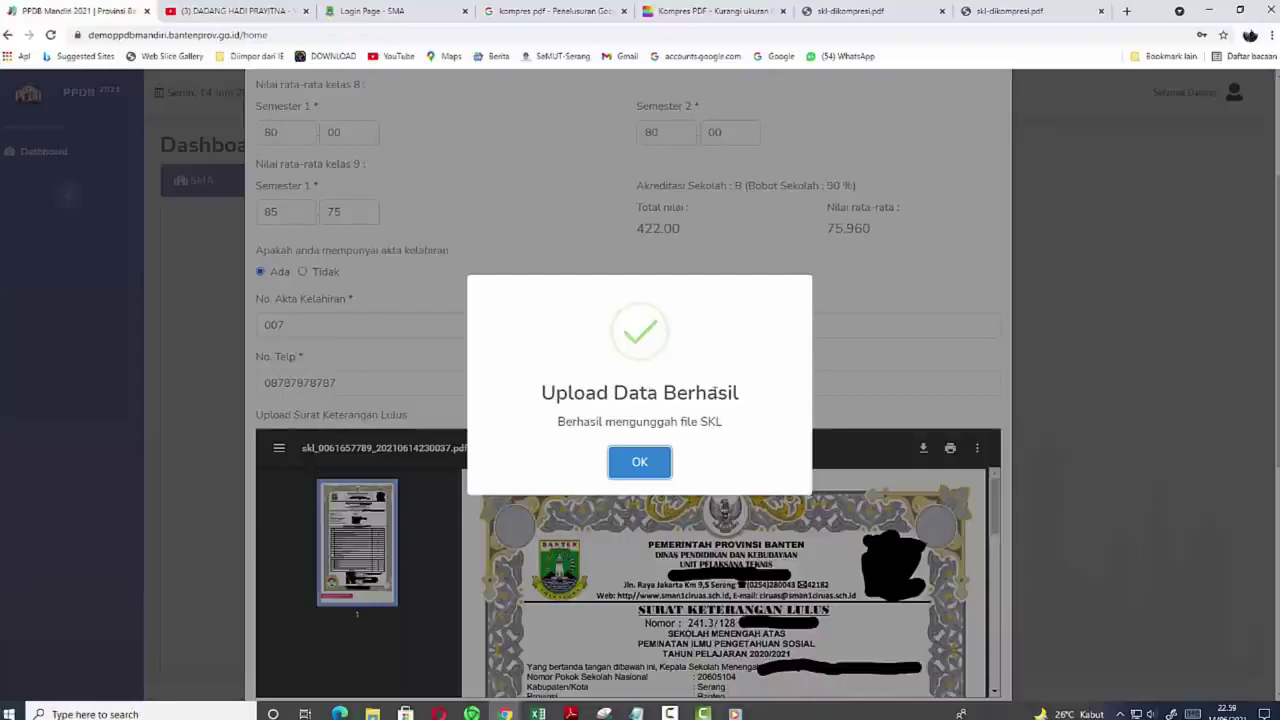
click(648, 462)
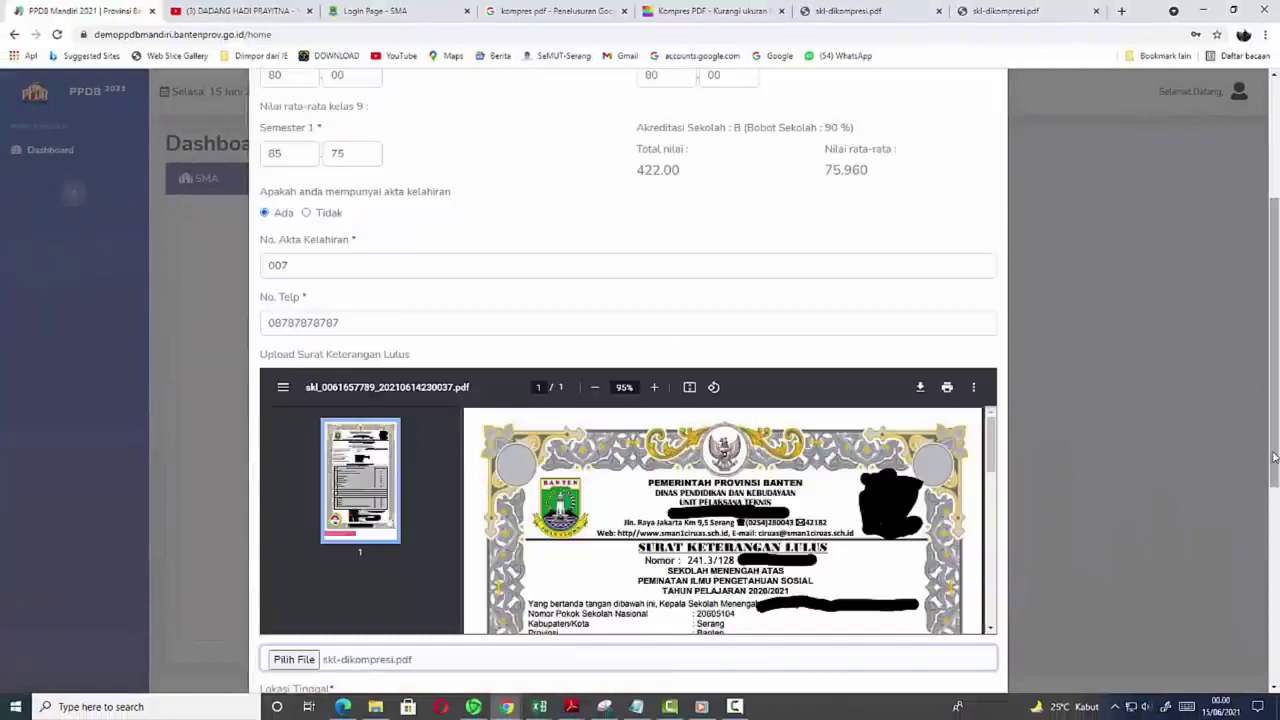
- Review the average grades, birth certificate number, phone number and uploaded graduation certificate in the form
drag(1274, 457, 1272, 374)
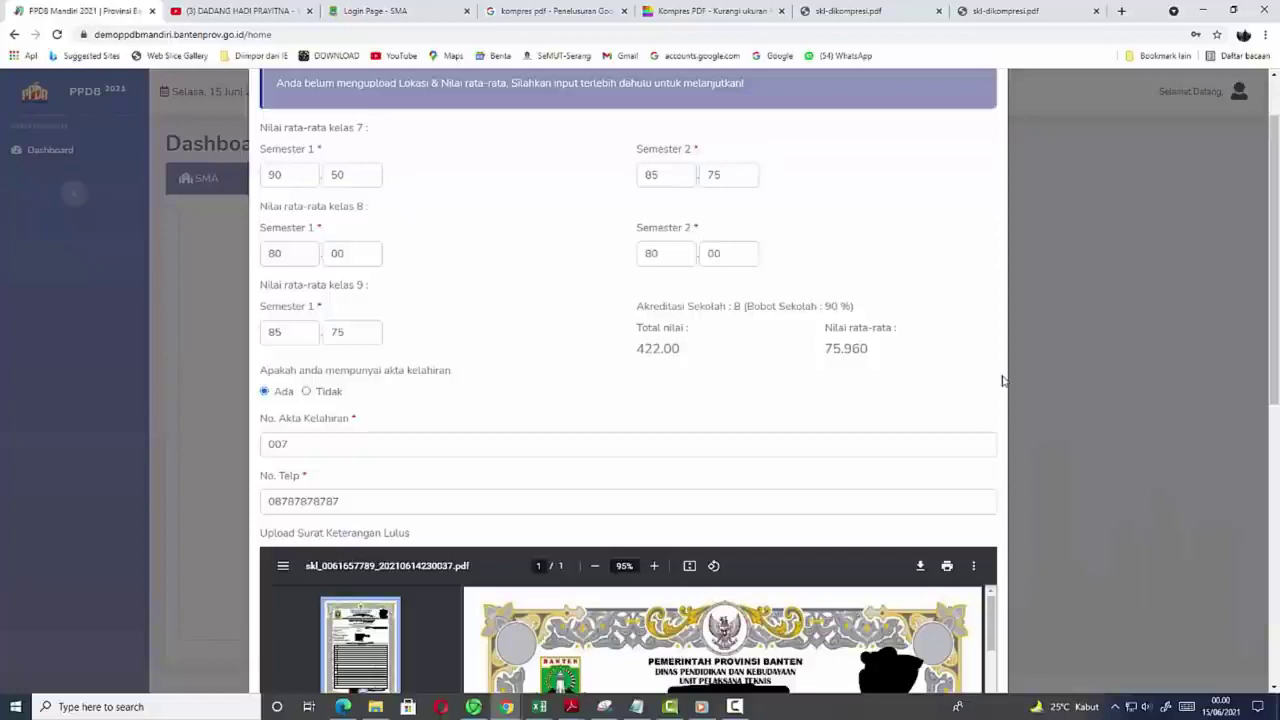
click(1274, 354)
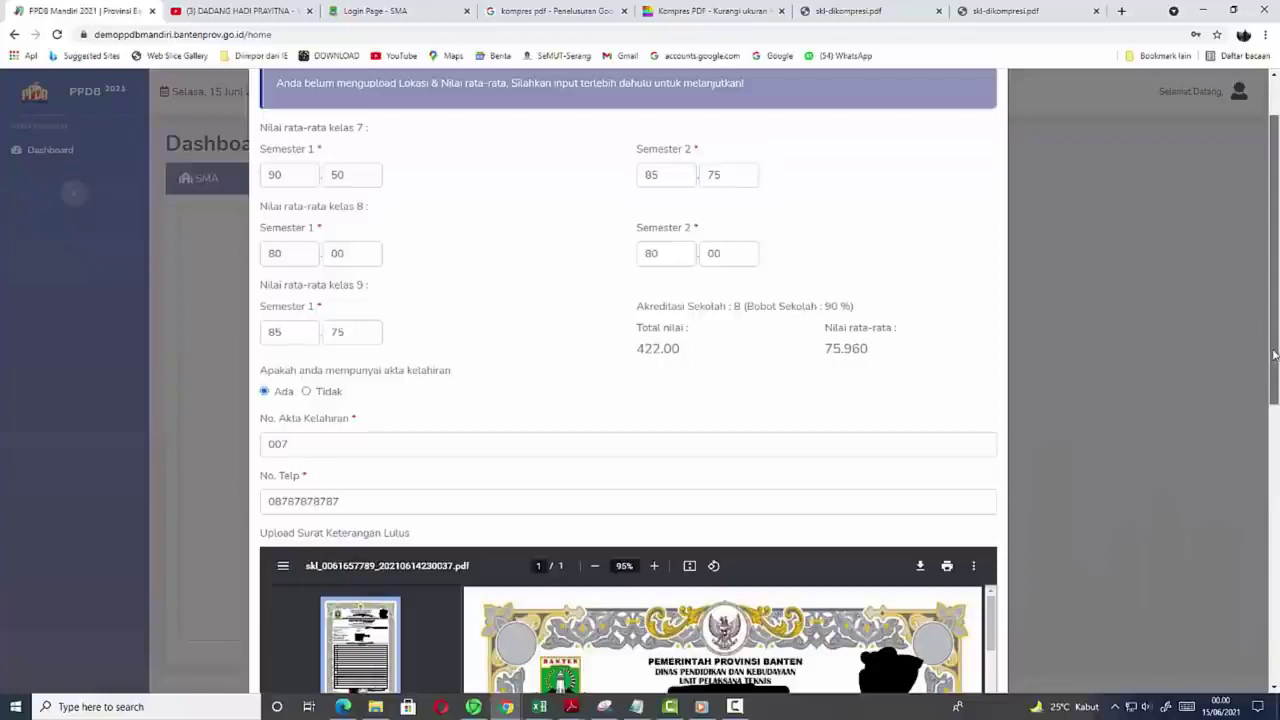
scroll(1133, 330, down, 1)
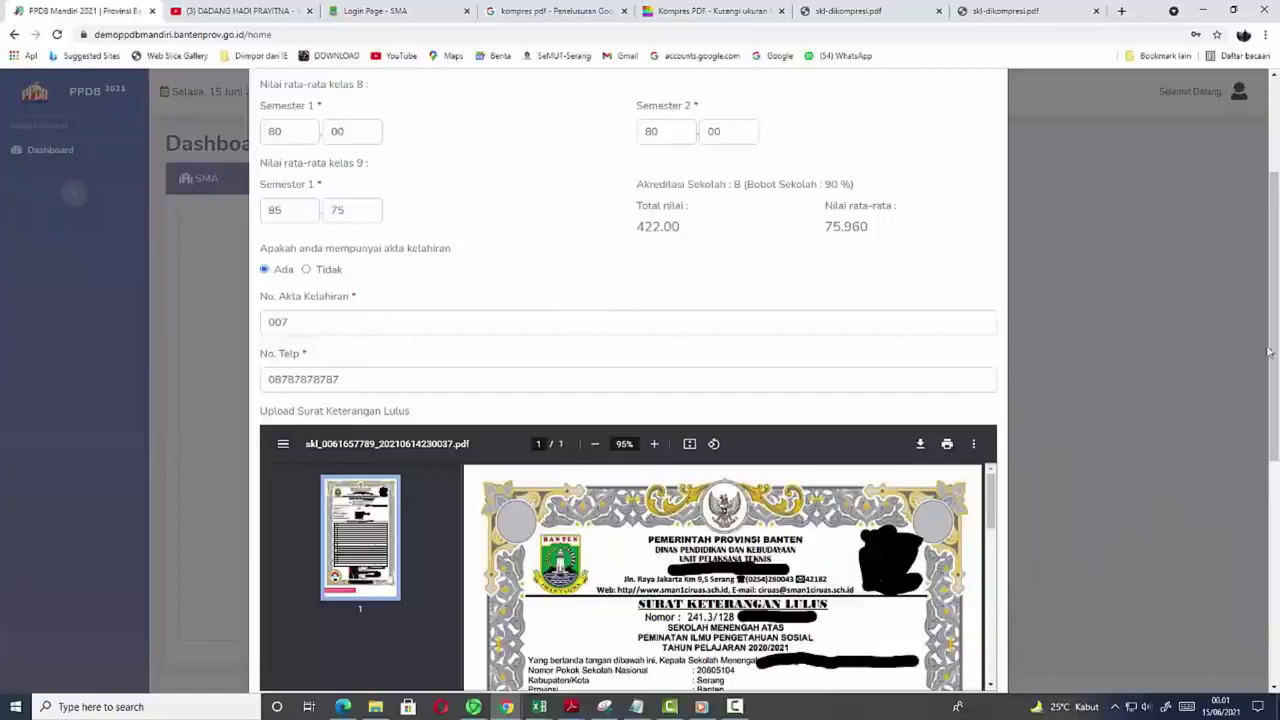
drag(1270, 352, 1266, 397)
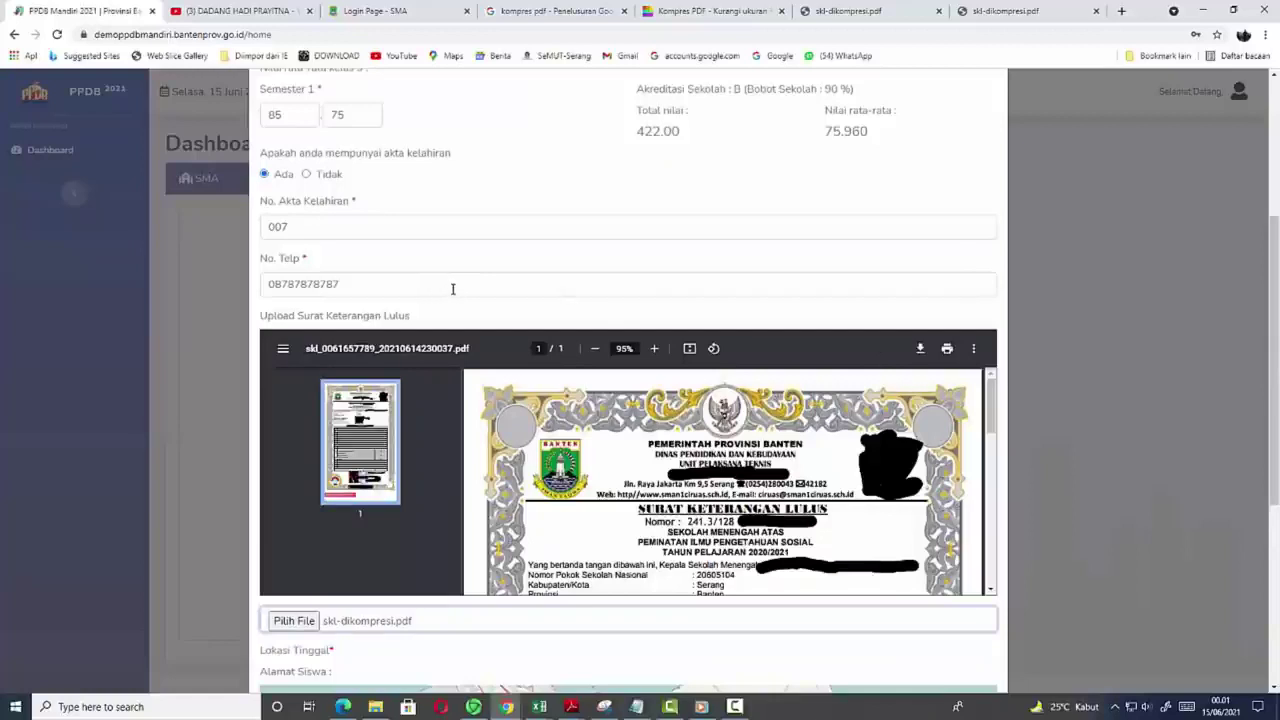
drag(1273, 357, 1273, 369)
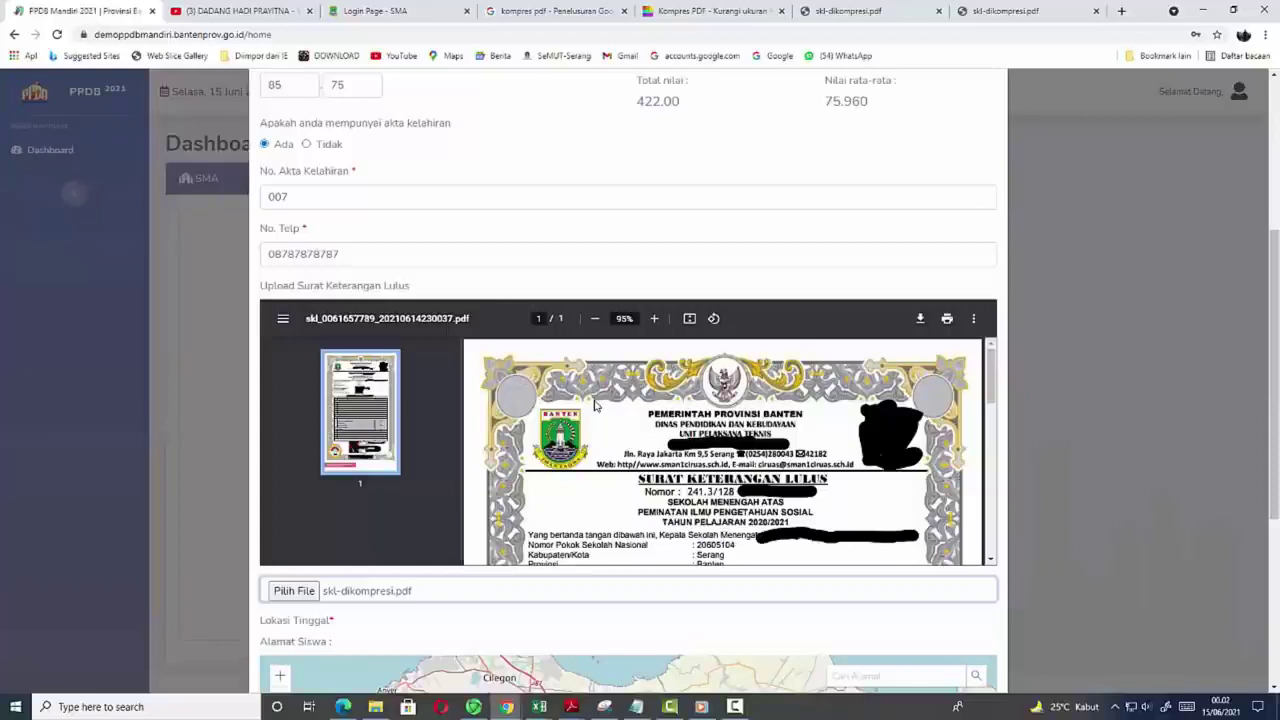
click(950, 535)
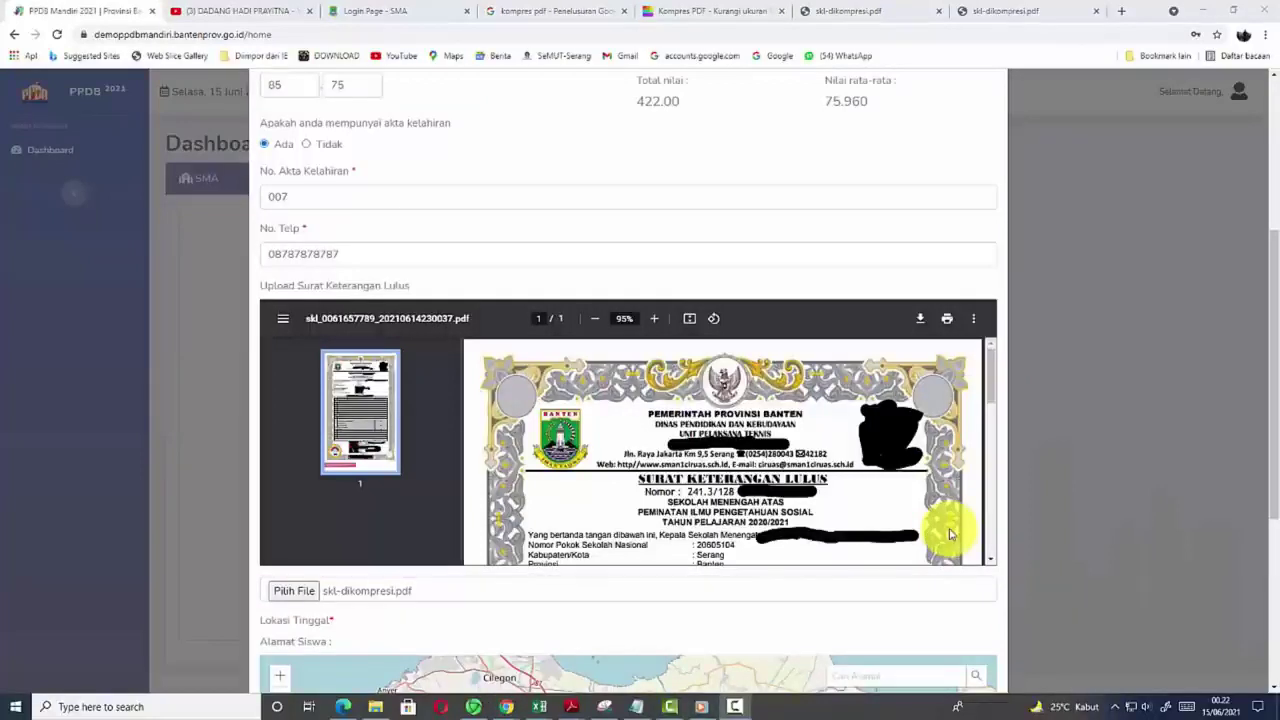
- Change the Lokasi Tinggal map to satellite imagery and search it for the student's street address
scroll(950, 535, down, 1)
drag(1266, 357, 1261, 528)
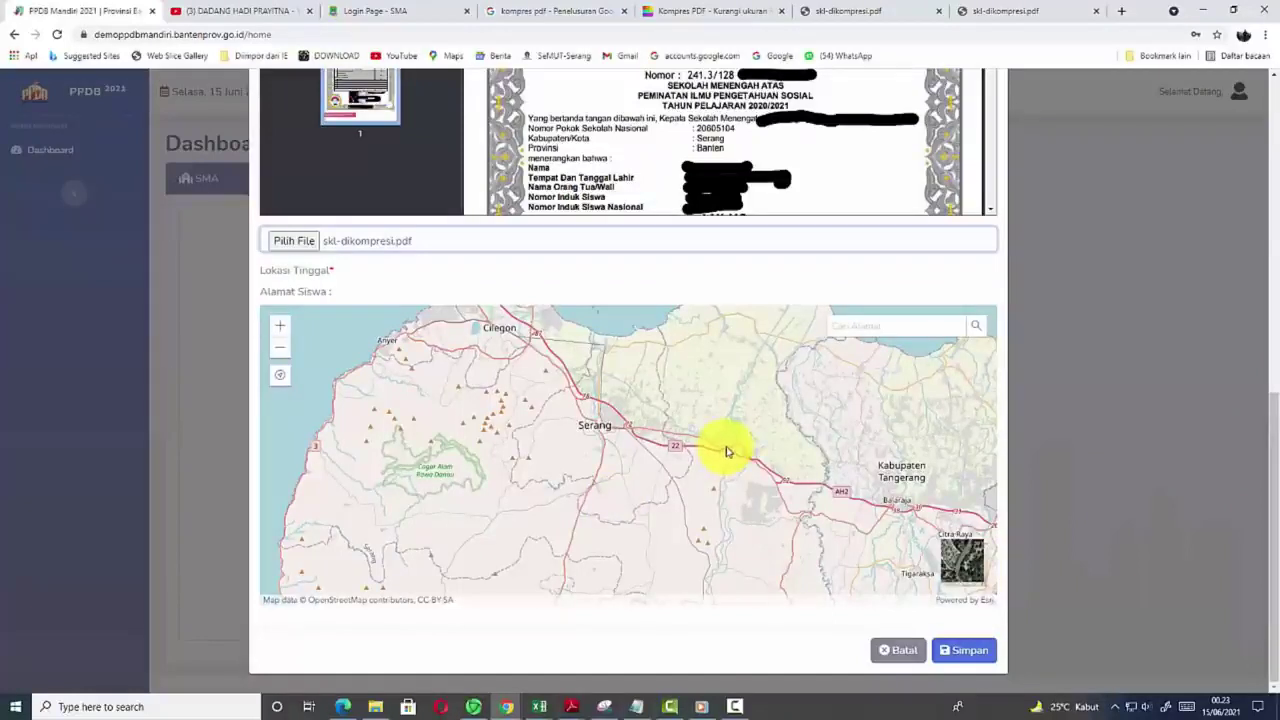
click(970, 567)
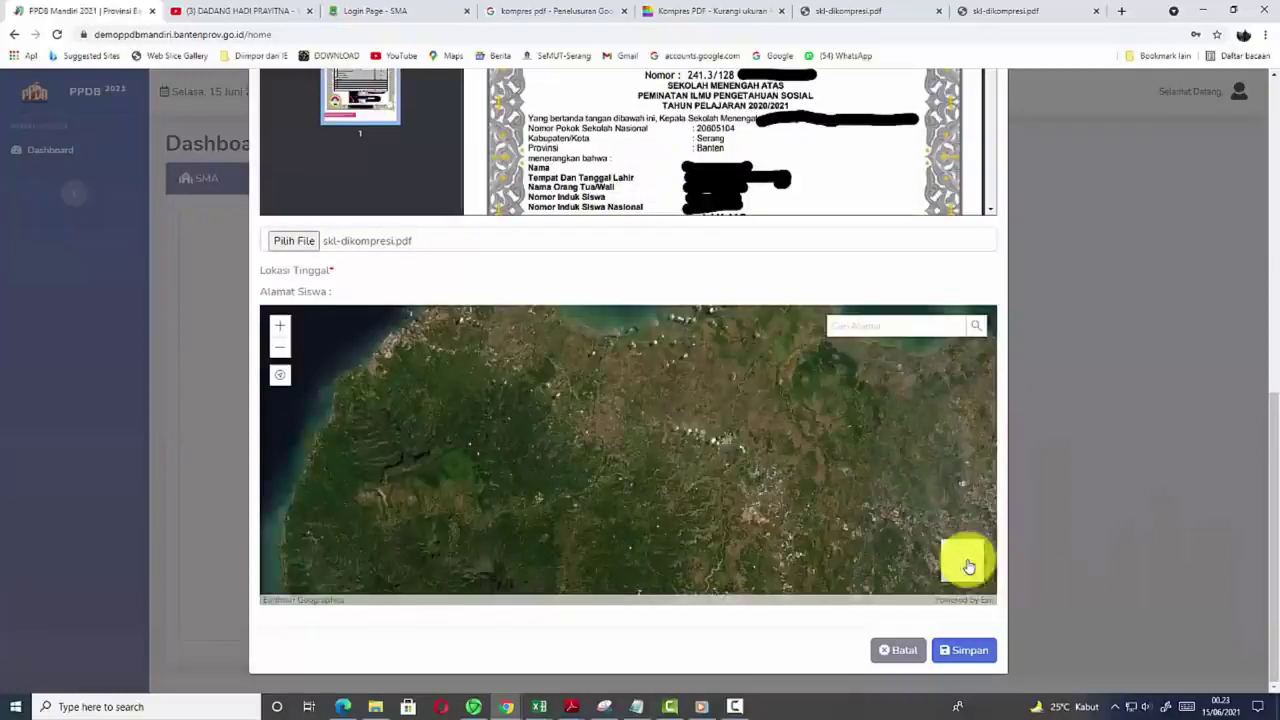
click(847, 325)
text(s ciruas pr)
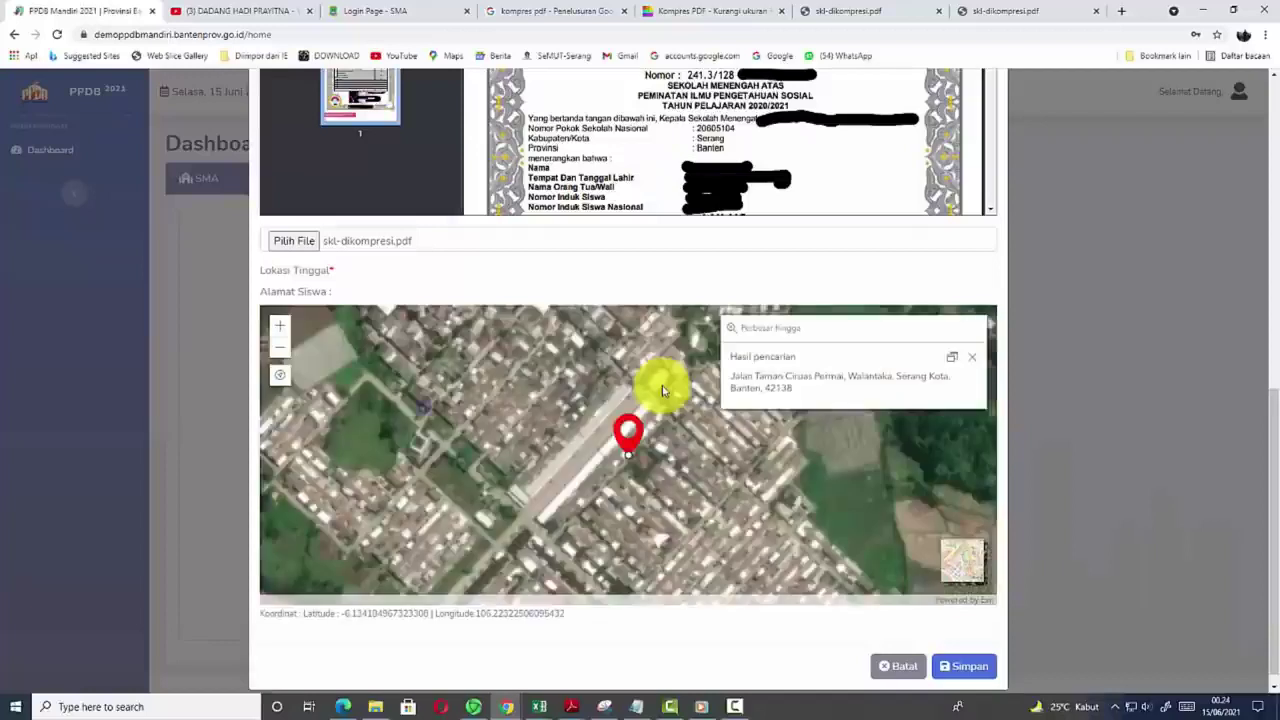
- Move the residence marker onto the student's house in the dense housing area just northeast of the searched address
scroll(663, 390, down, 1)
scroll(662, 391, down, 1)
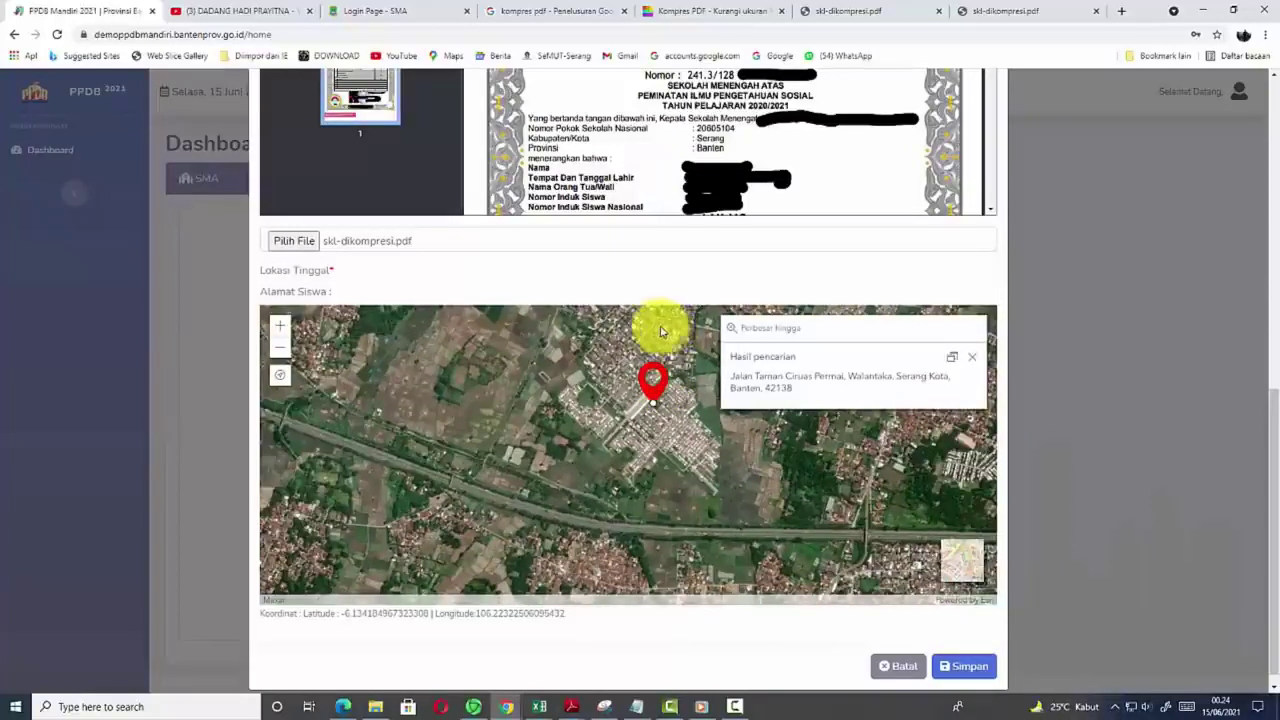
mouse_move(652, 331)
mouse_down()
mouse_move(511, 543)
mouse_move(575, 450)
mouse_up()
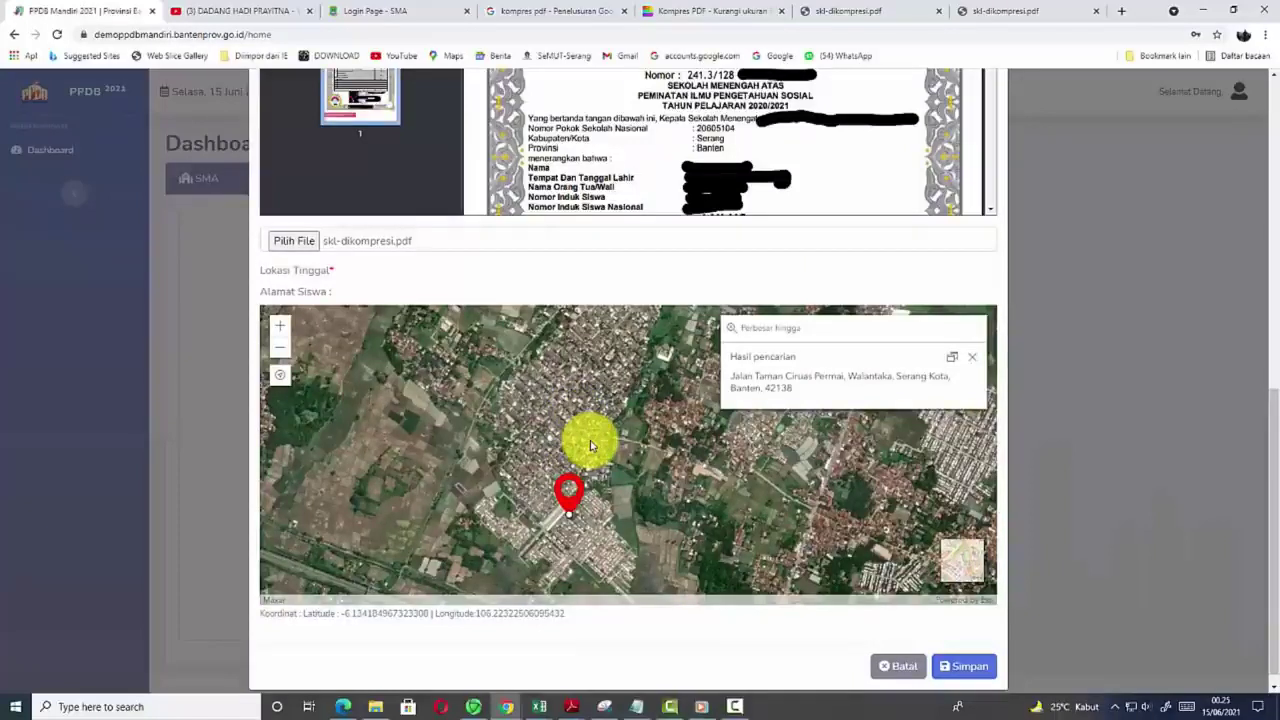
scroll(588, 443, up, 1)
mouse_move(566, 463)
mouse_down()
mouse_move(558, 325)
mouse_move(535, 370)
mouse_up()
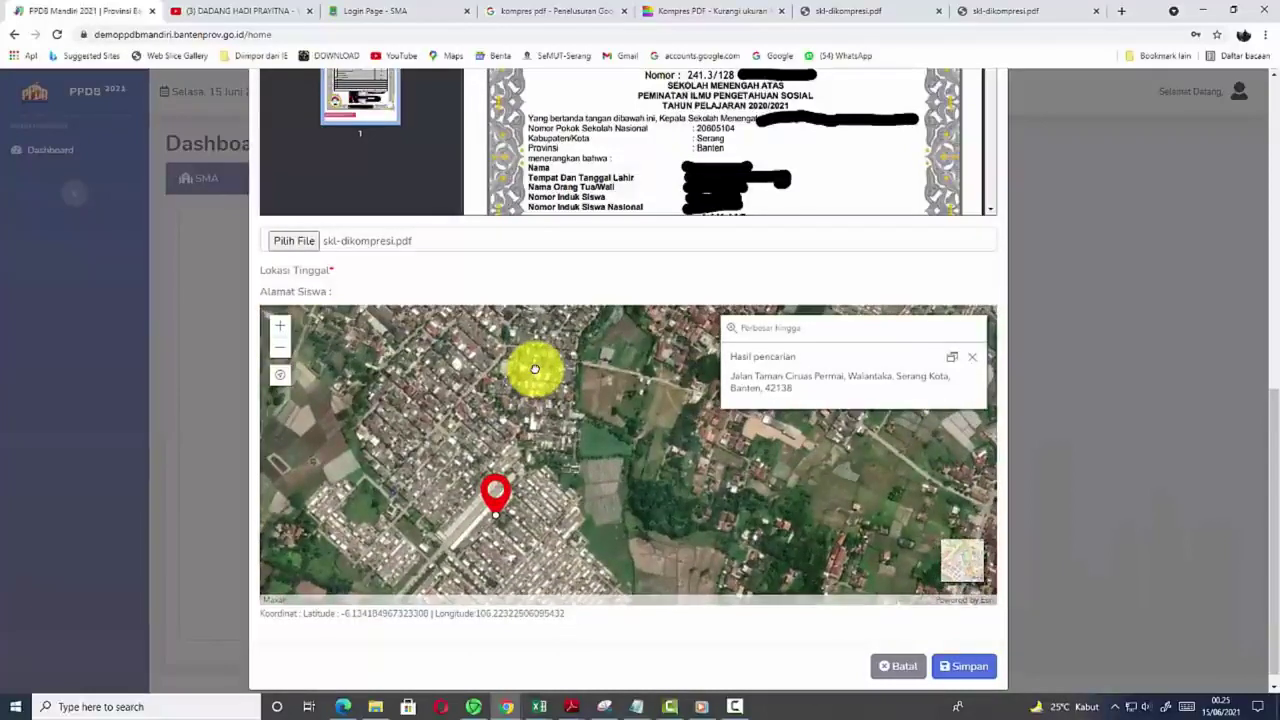
scroll(534, 380, up, 2)
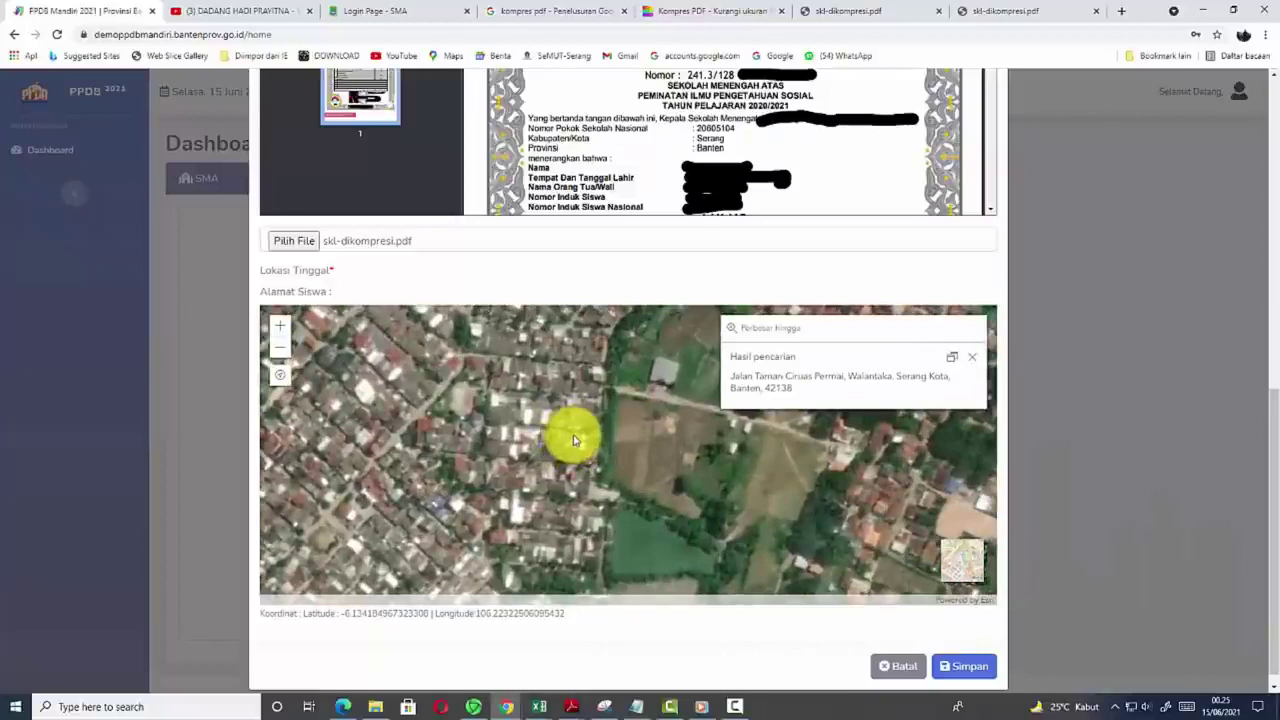
scroll(576, 436, up, 1)
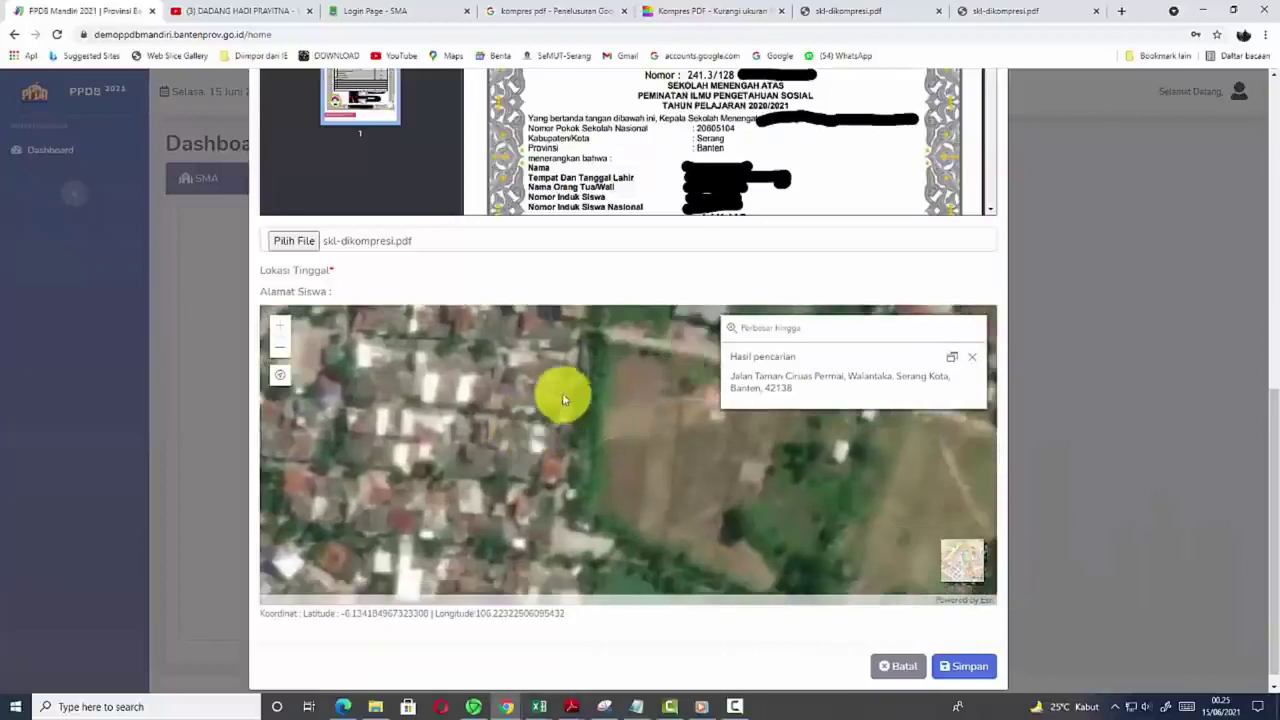
click(404, 426)
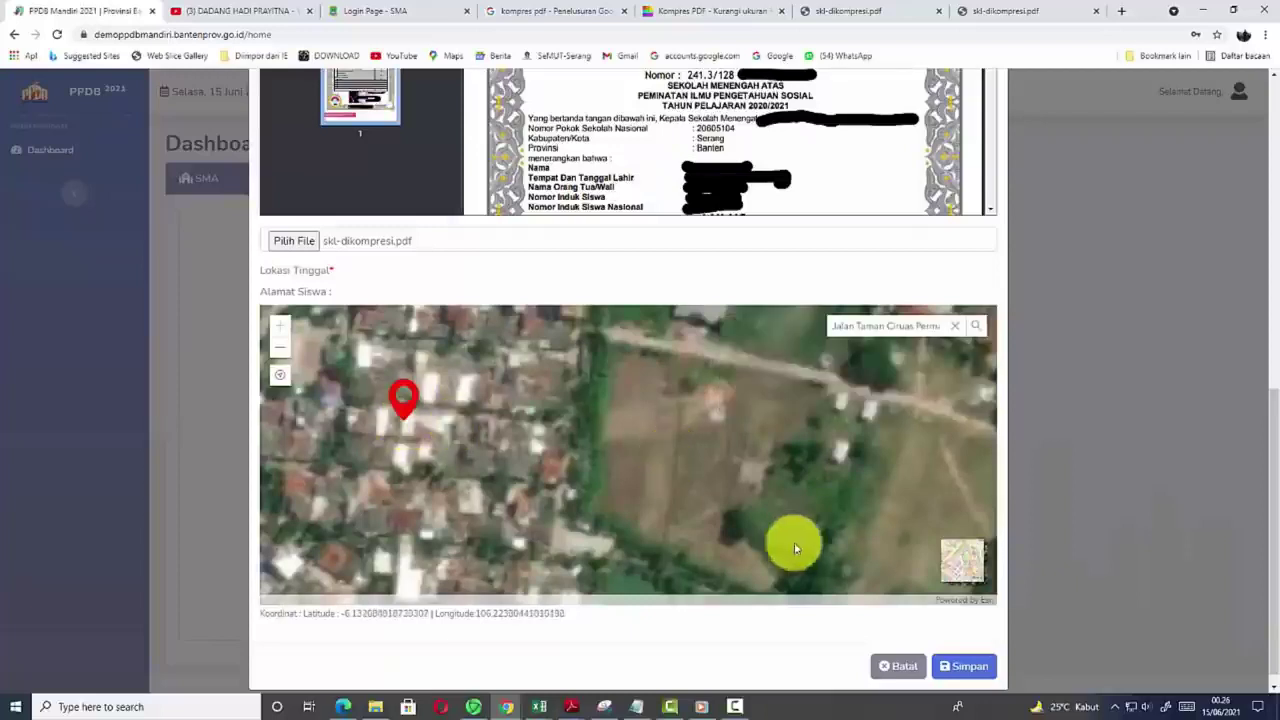
- Save the requirements form, agreeing to the data truthfulness declaration and confirming that the data is correct
click(967, 666)
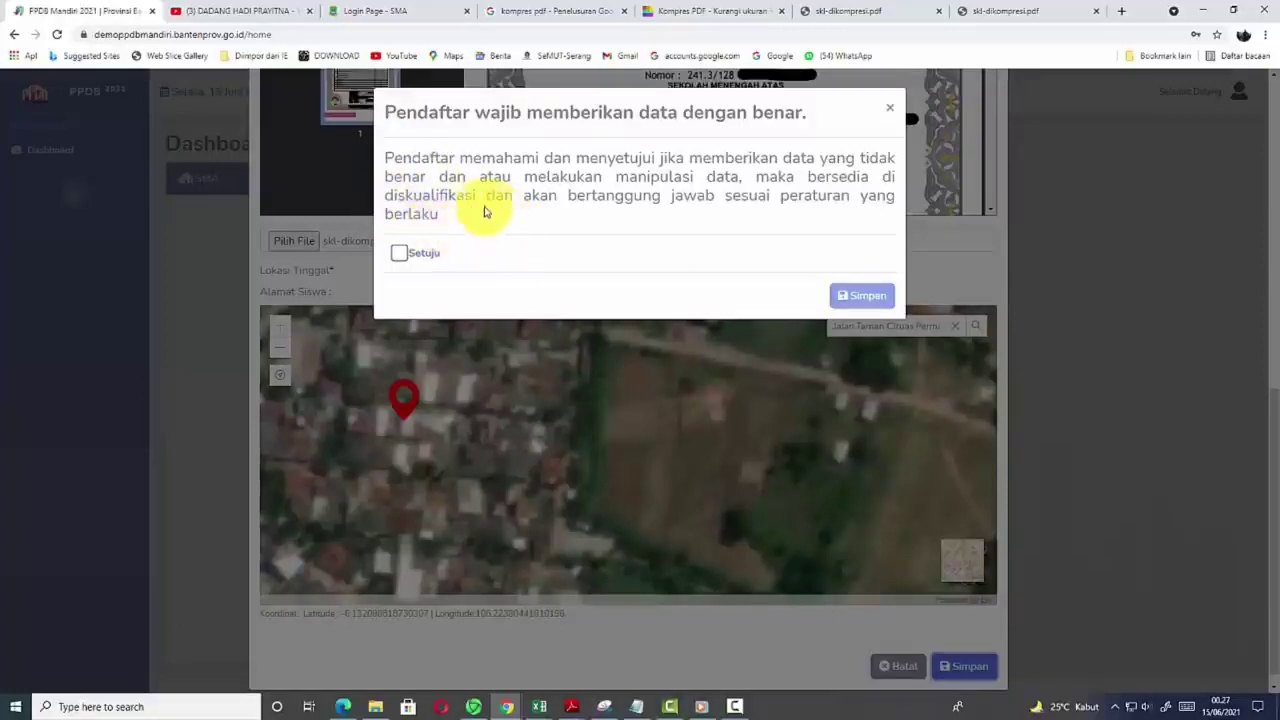
click(400, 254)
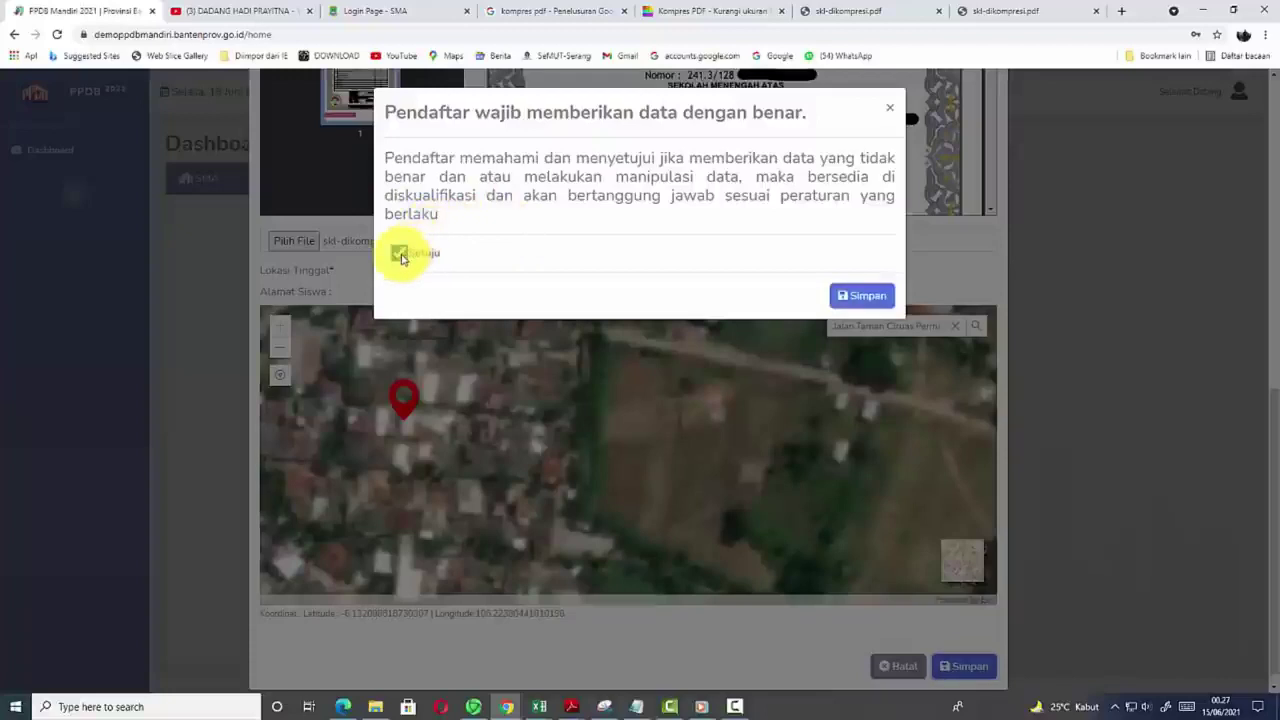
click(866, 298)
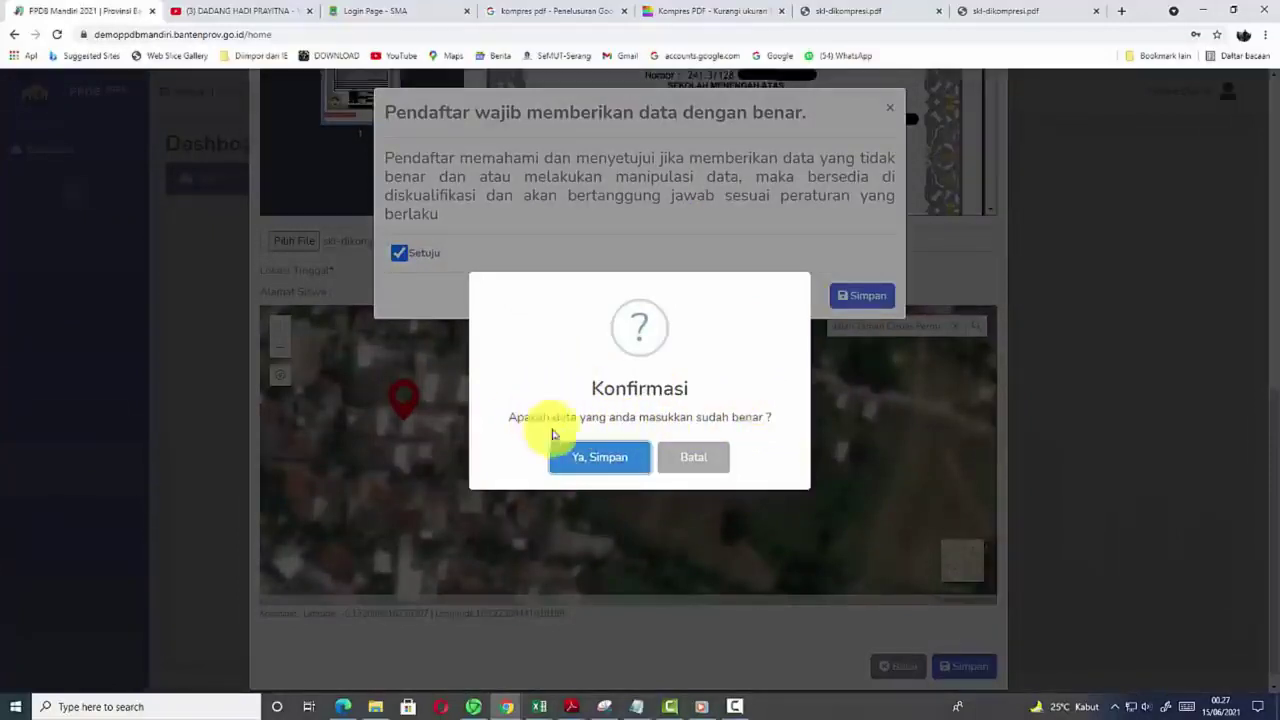
click(612, 457)
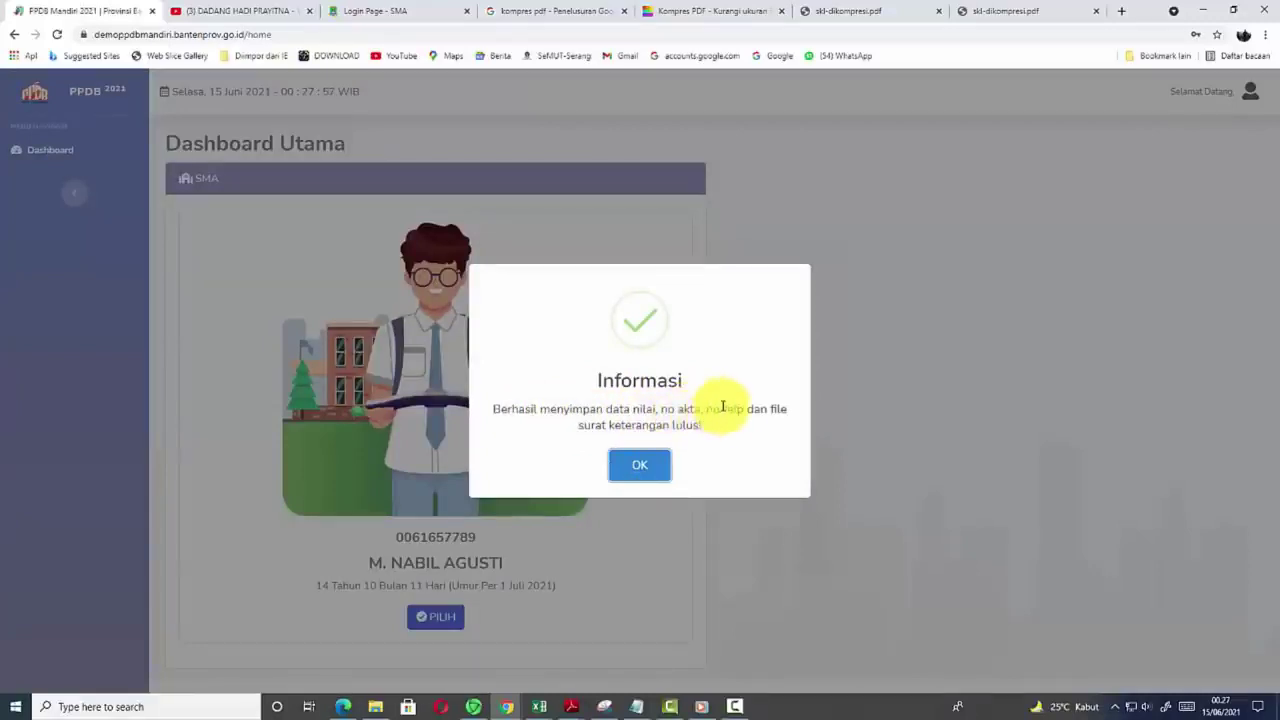
click(640, 466)
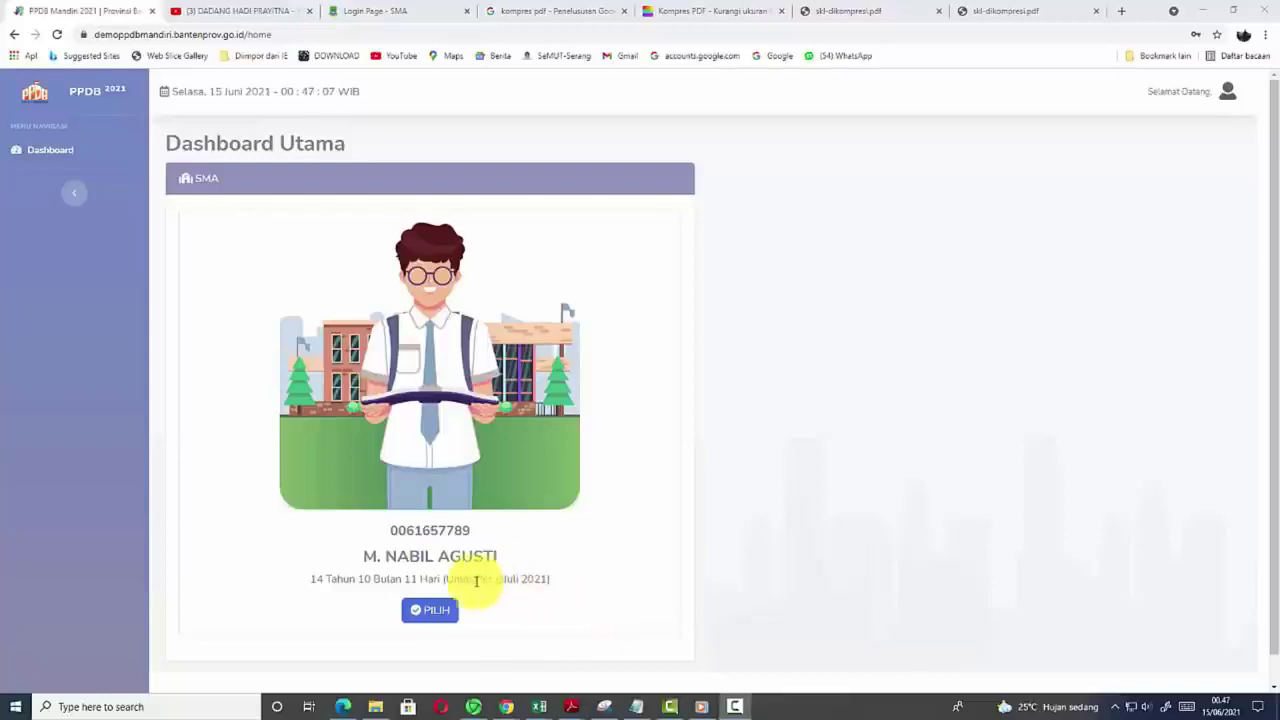
- Select the student's SMA registration and open the Pilih Sekolah form for Jalur Zonasi
click(438, 611)
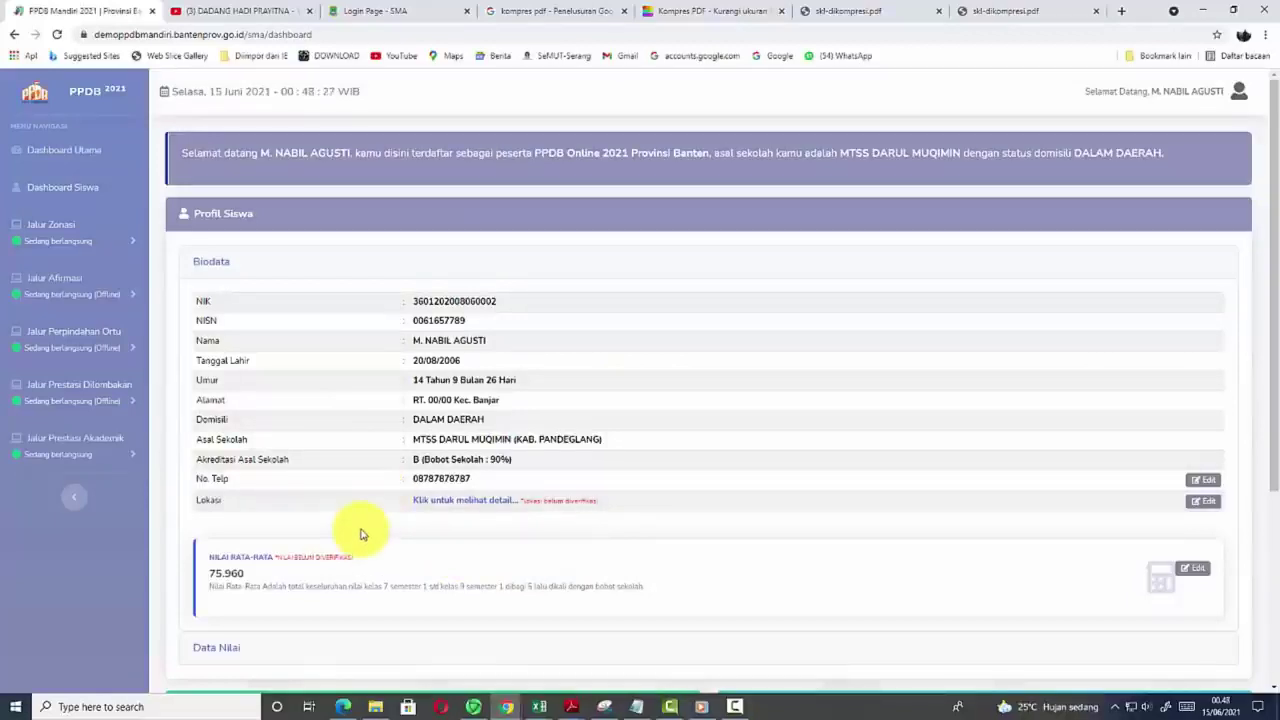
click(55, 239)
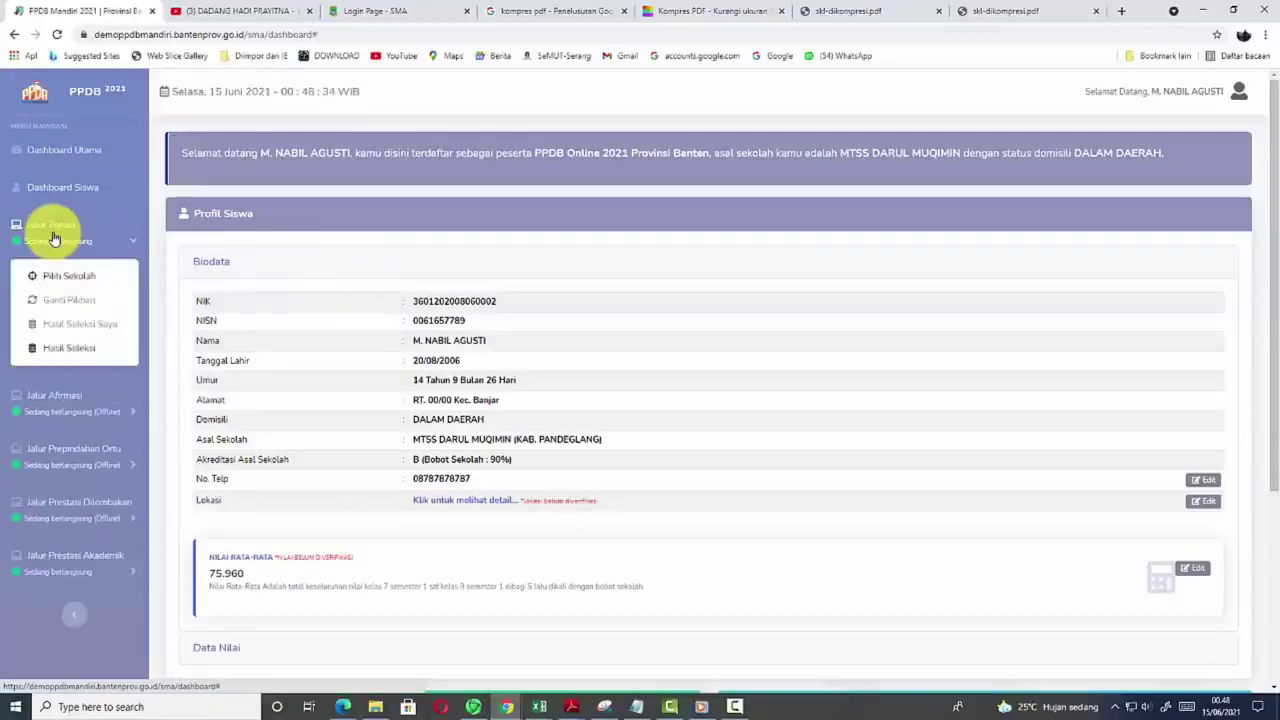
click(76, 280)
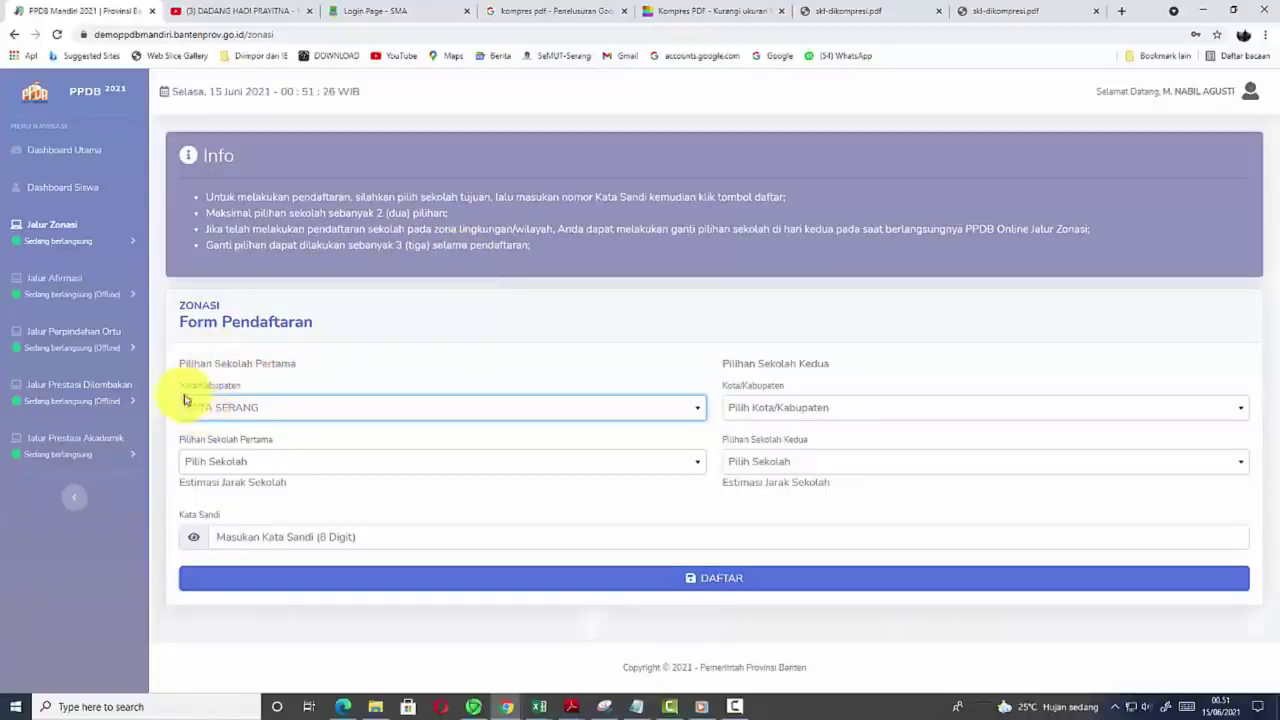
- Set the first school choice to SMAN 1 KOTA SERANG in KOTA SERANG
click(696, 408)
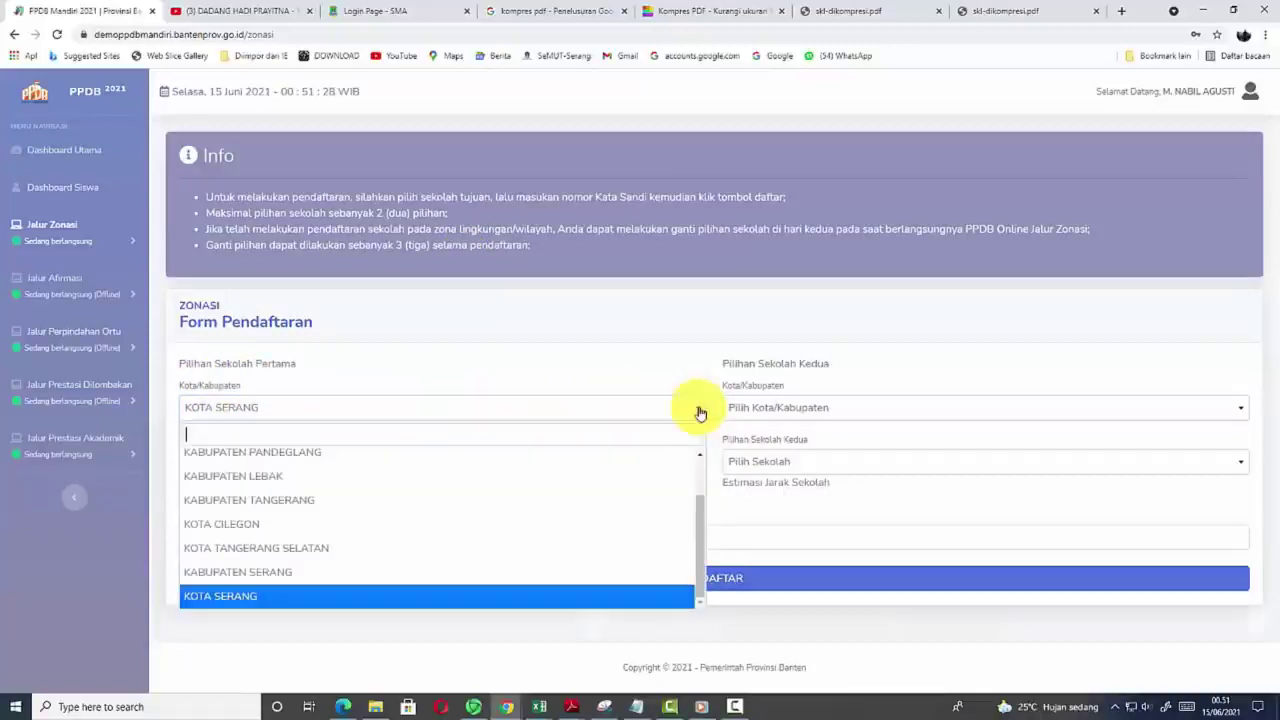
click(490, 594)
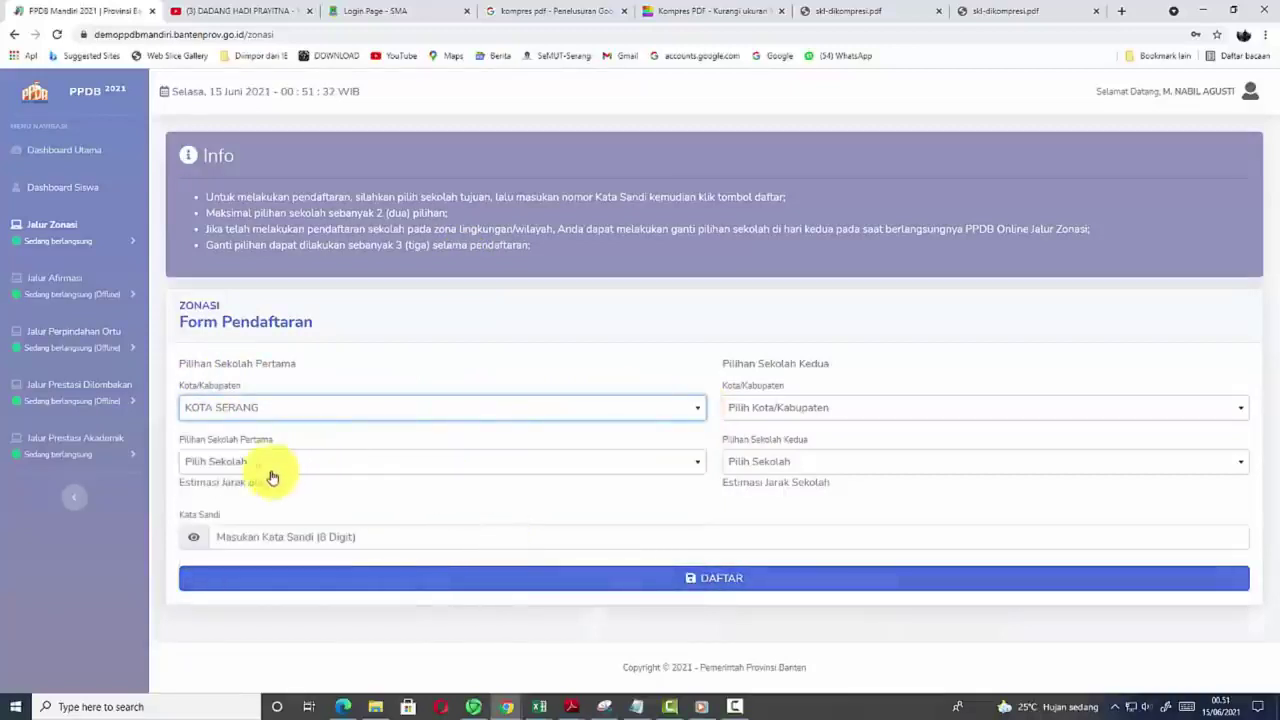
click(699, 465)
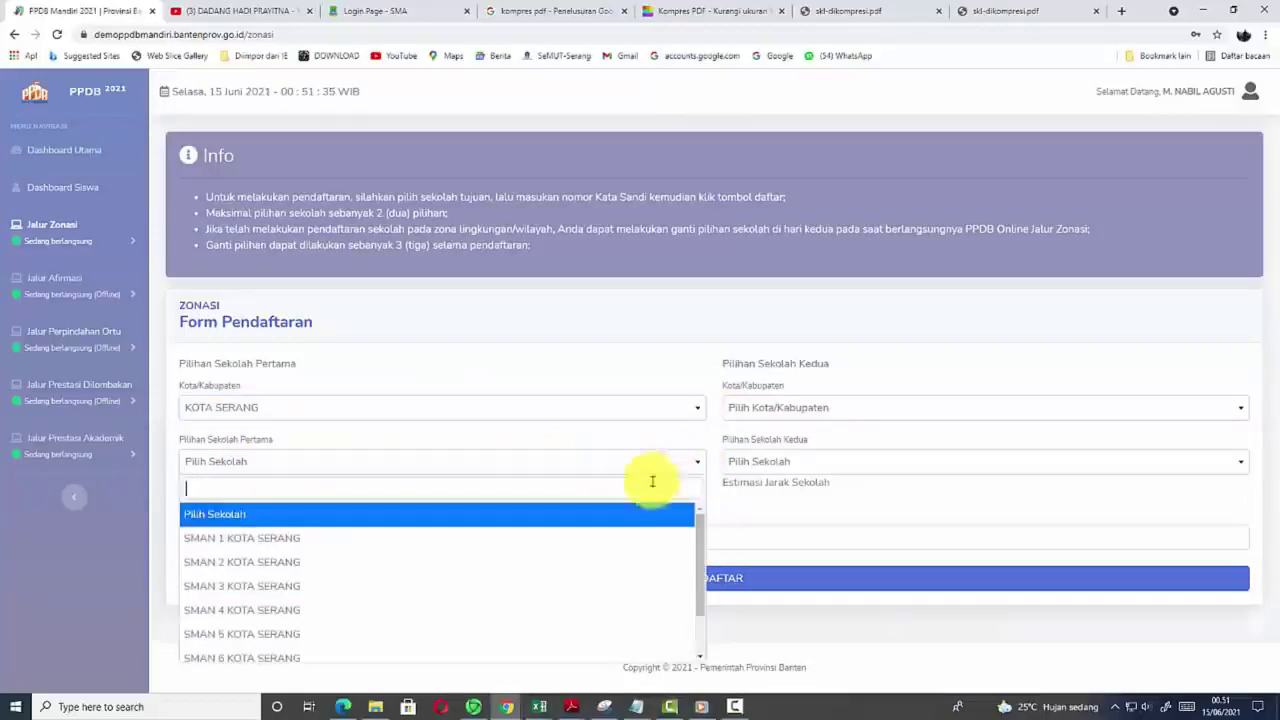
click(580, 543)
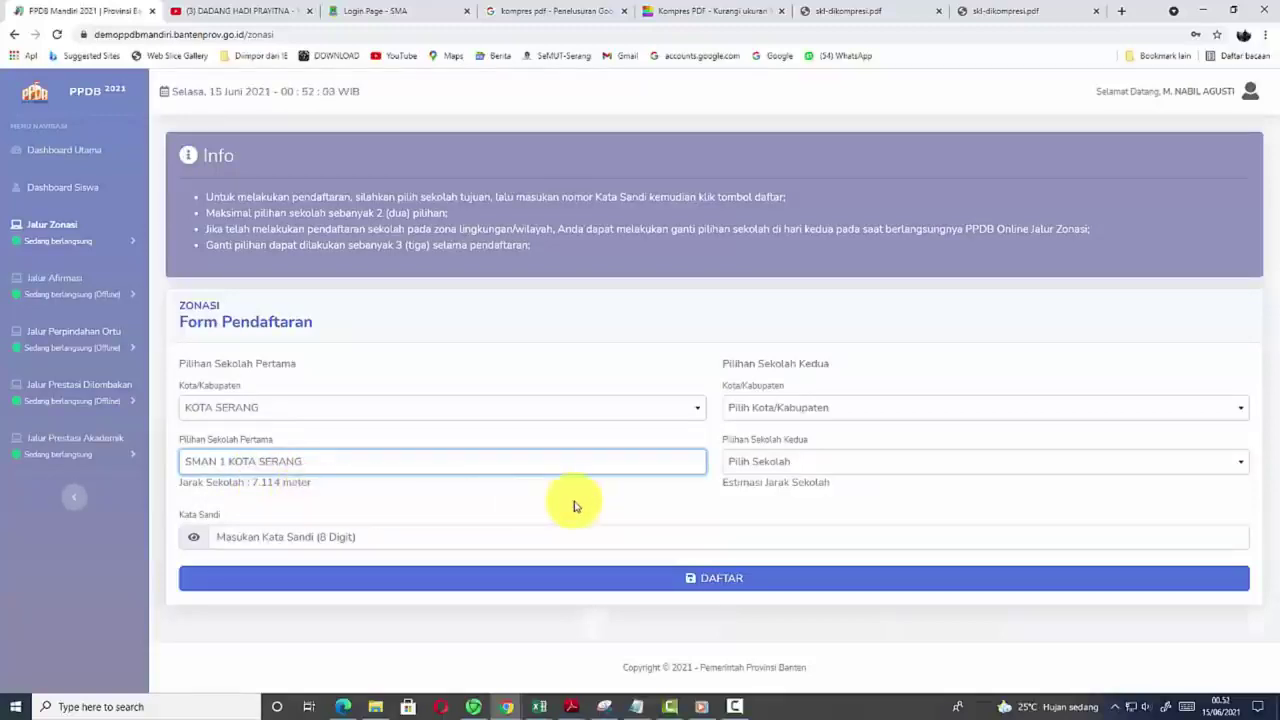
- Set the second school choice to SMAN 8 KOTA SERANG in KOTA SERANG
click(1239, 414)
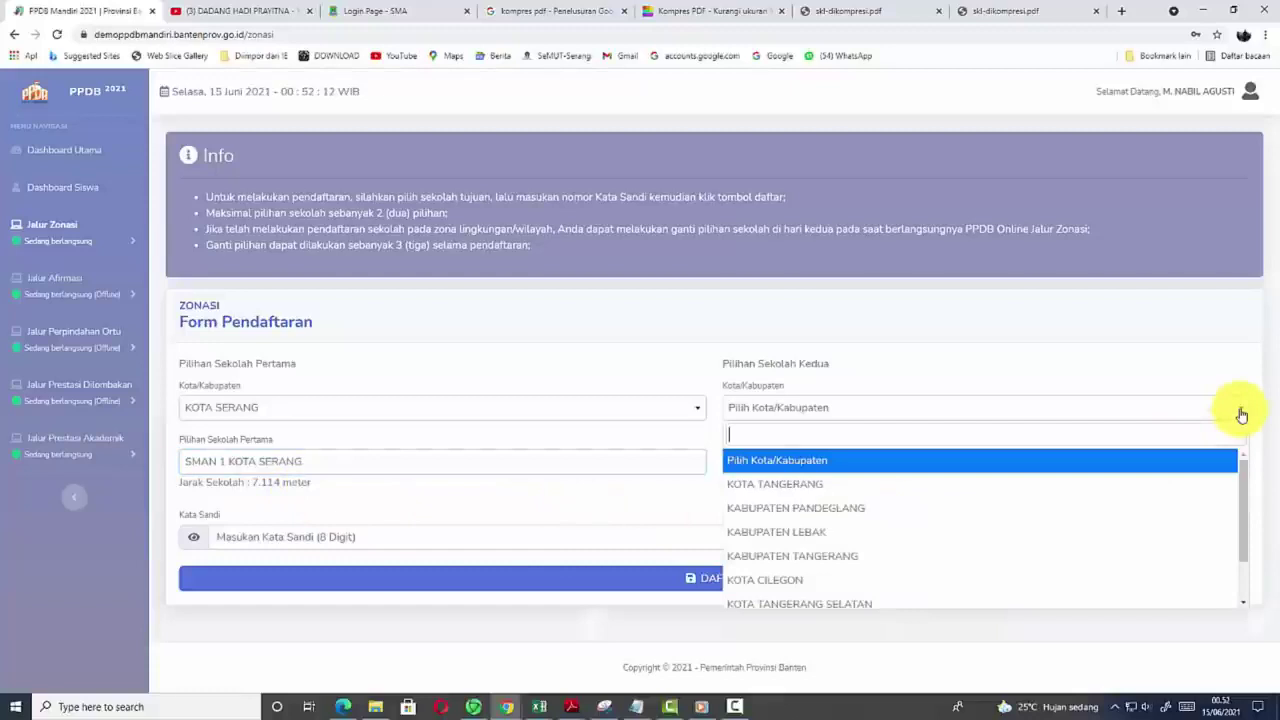
drag(1246, 491, 1240, 531)
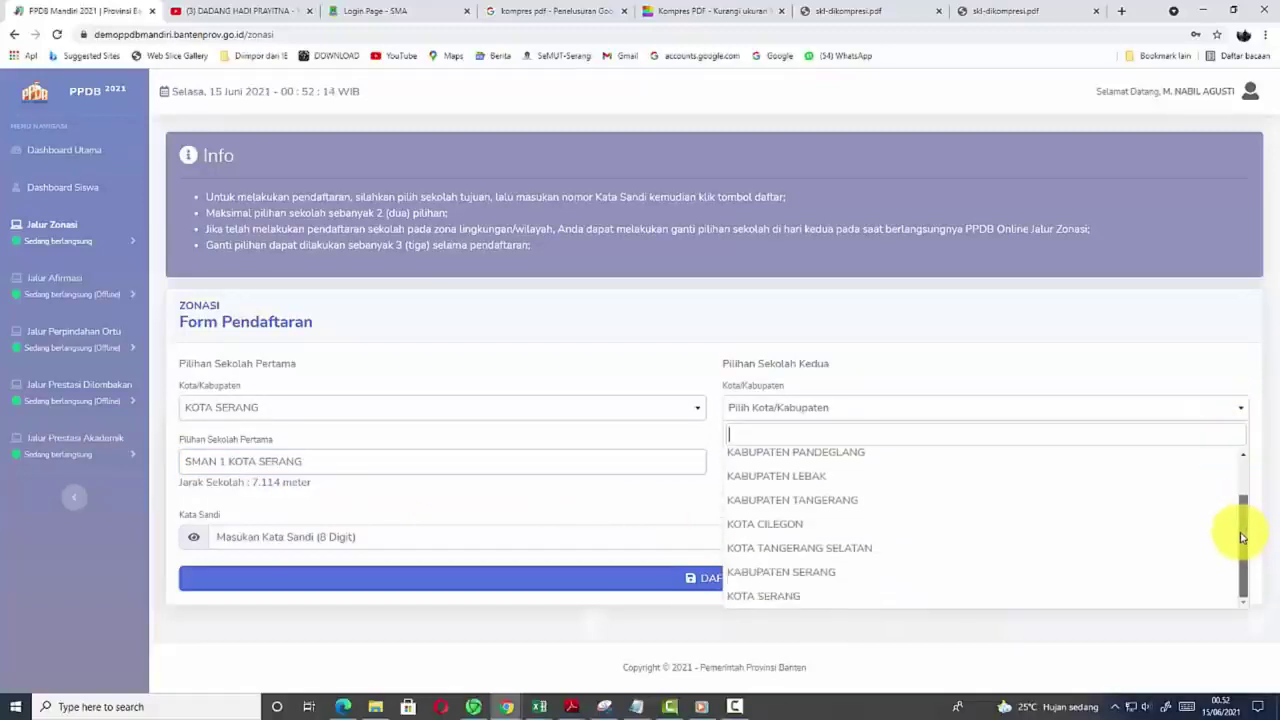
click(1094, 595)
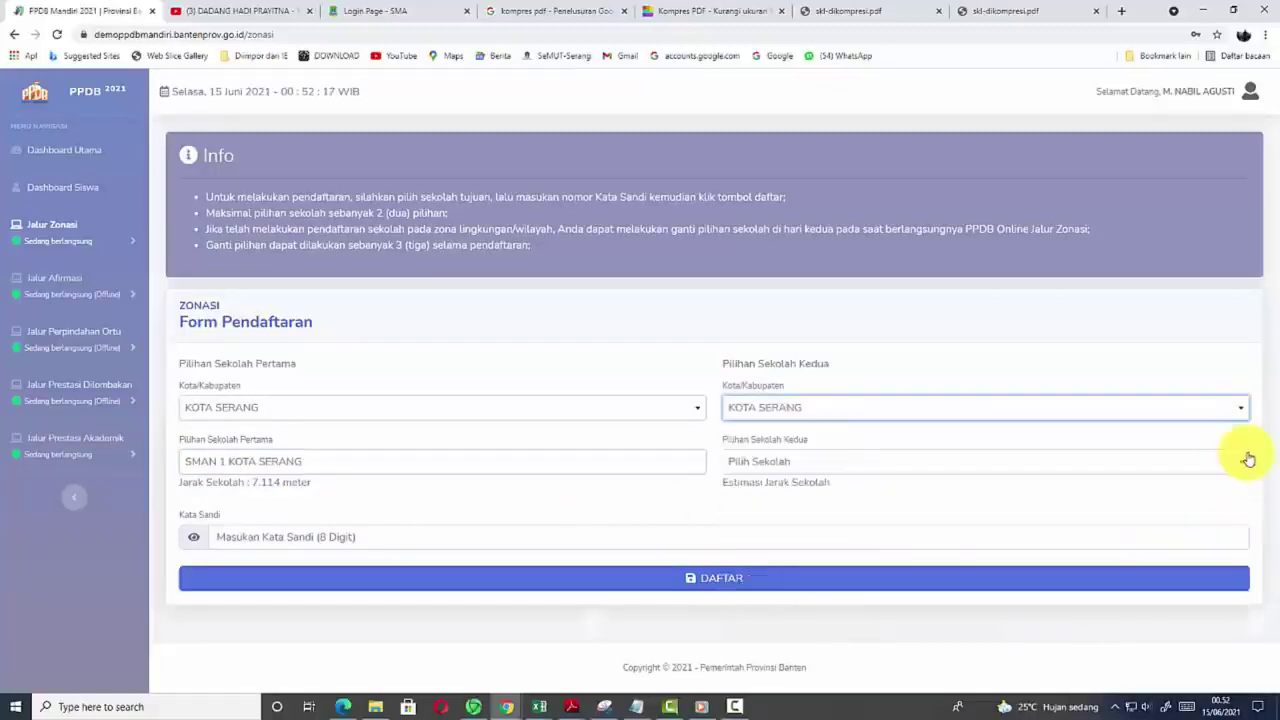
click(1241, 469)
drag(1246, 543, 1245, 590)
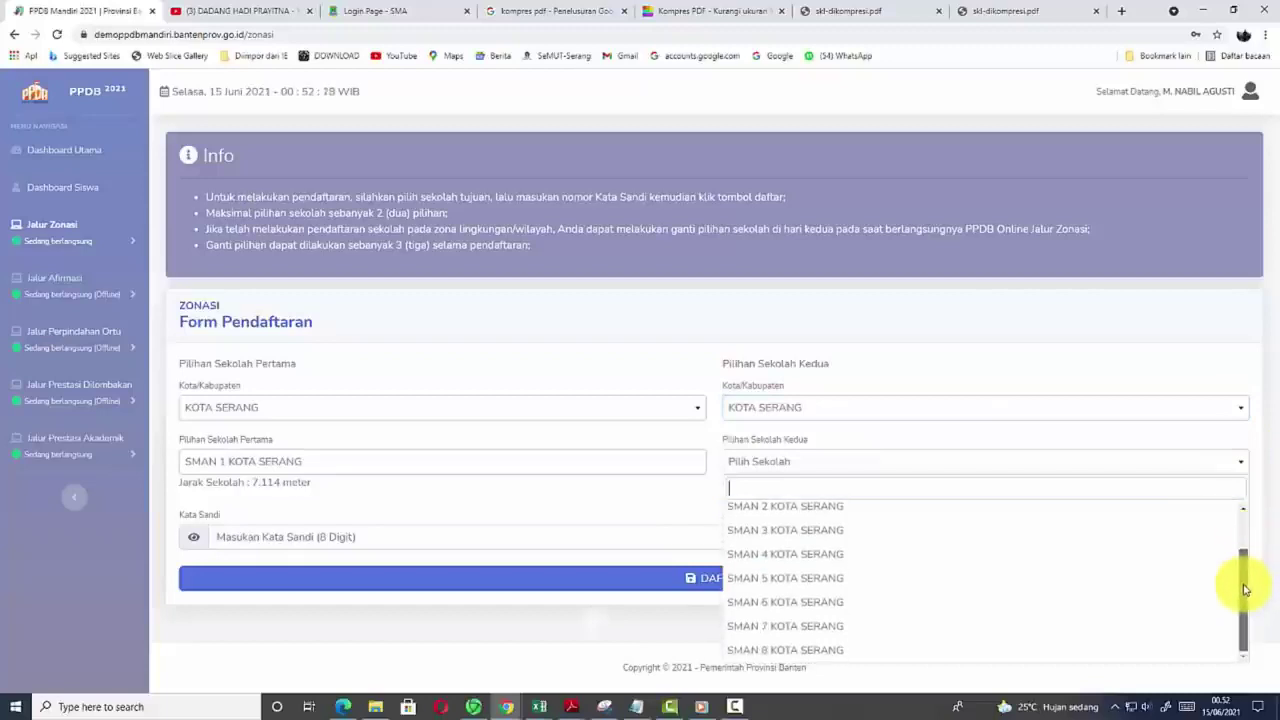
click(950, 650)
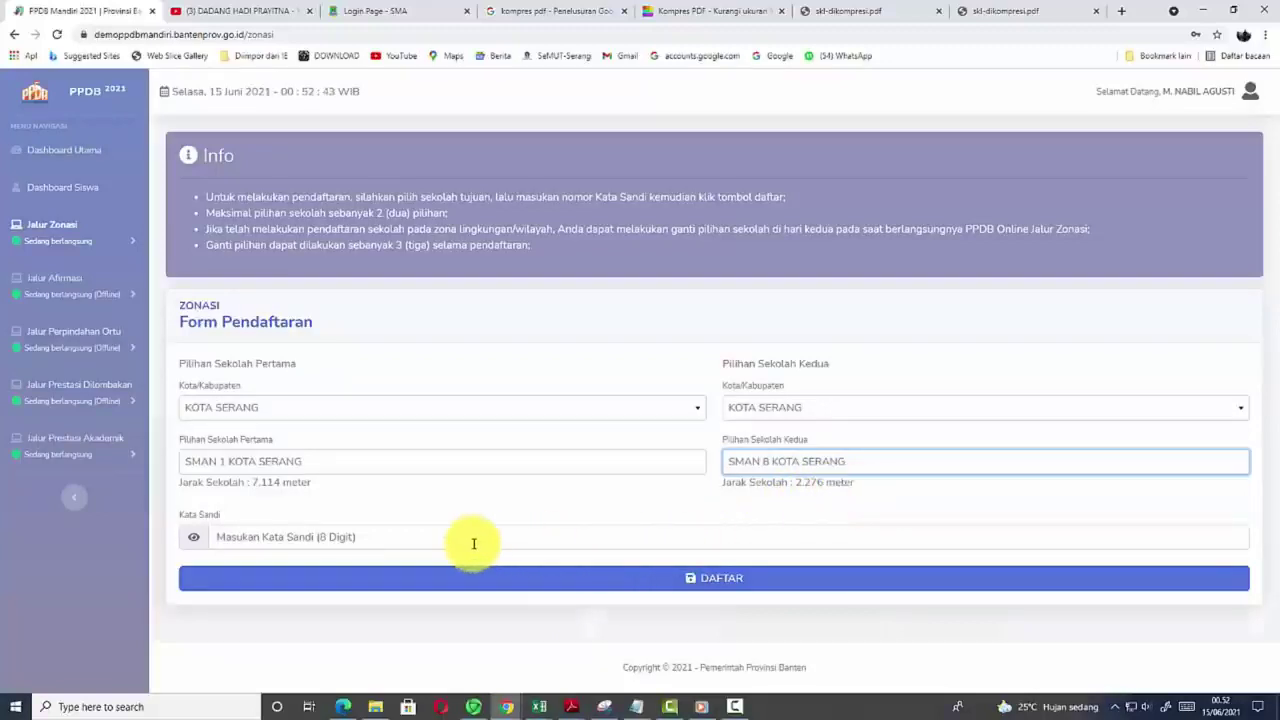
- Enter the account password in Kata Sandi and submit the zonasi registration, confirming both school choices
click(375, 541)
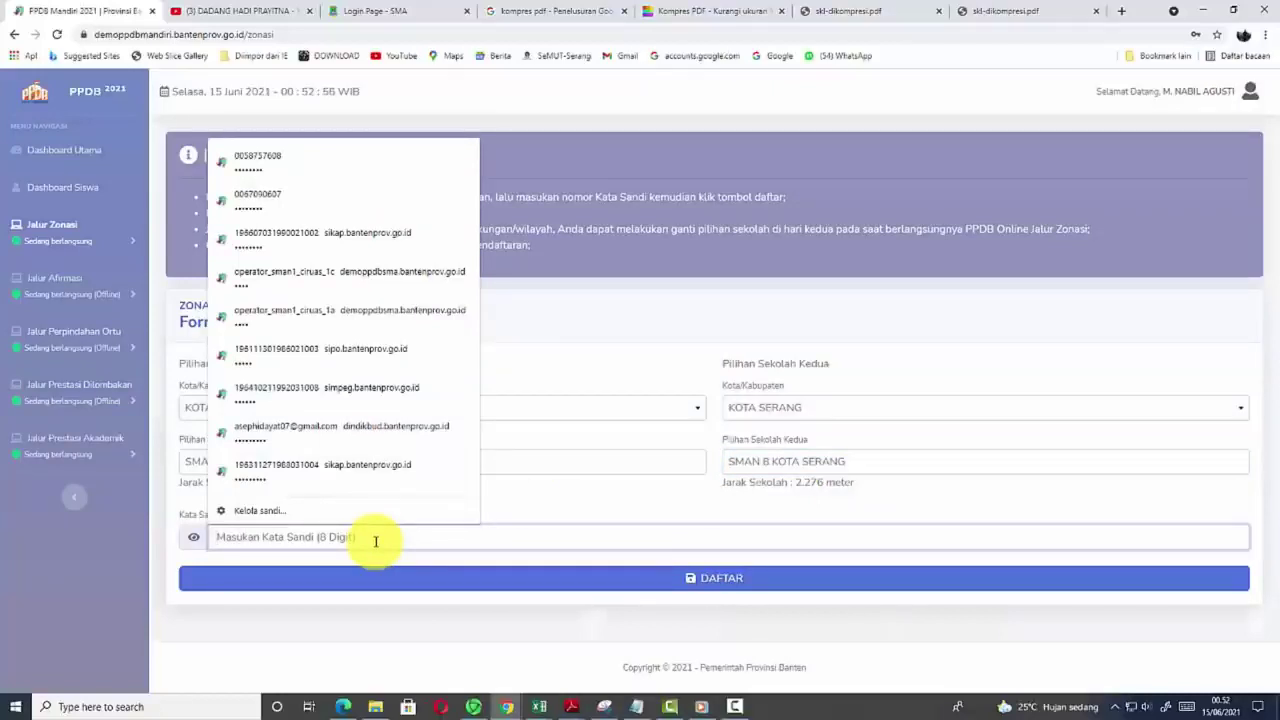
click(316, 478)
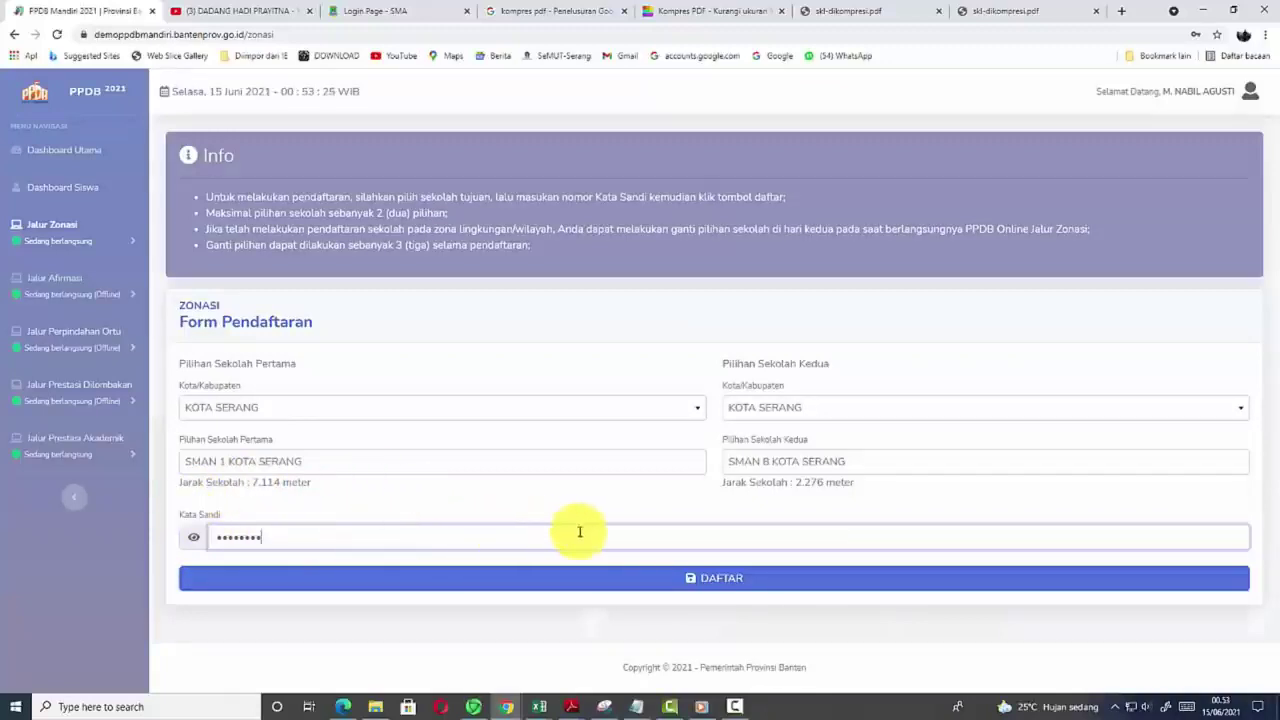
click(720, 580)
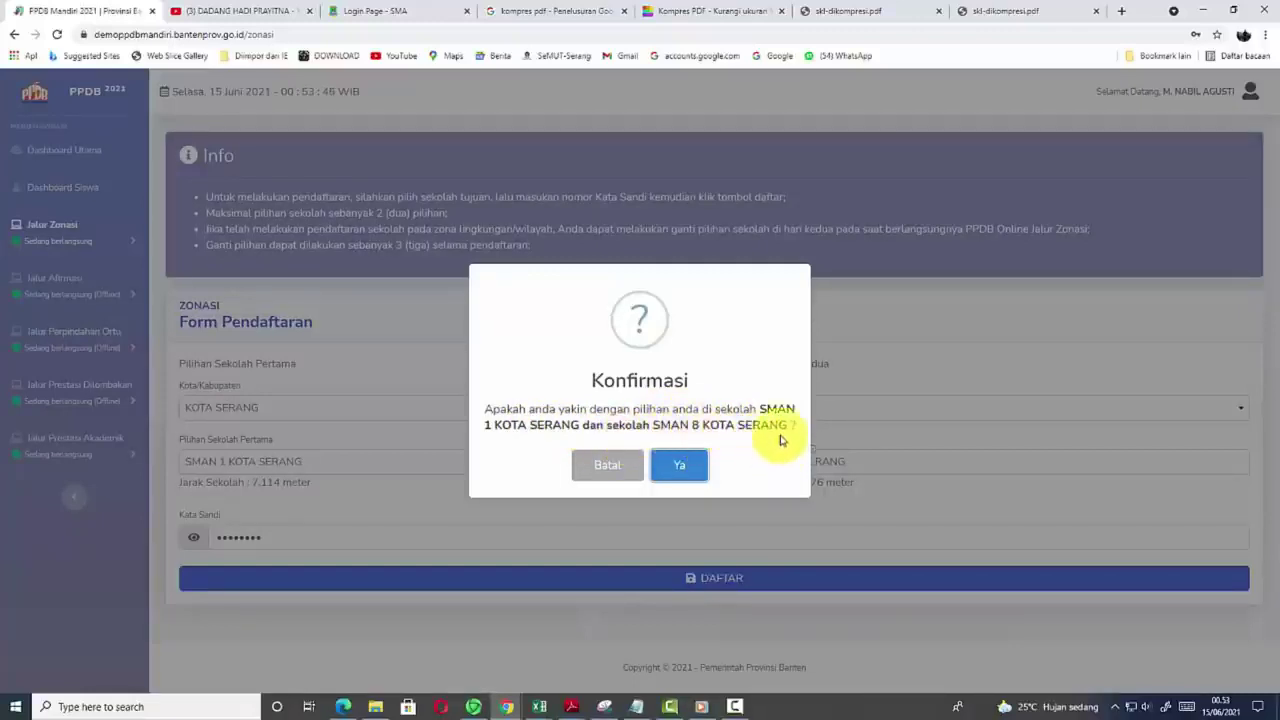
click(686, 469)
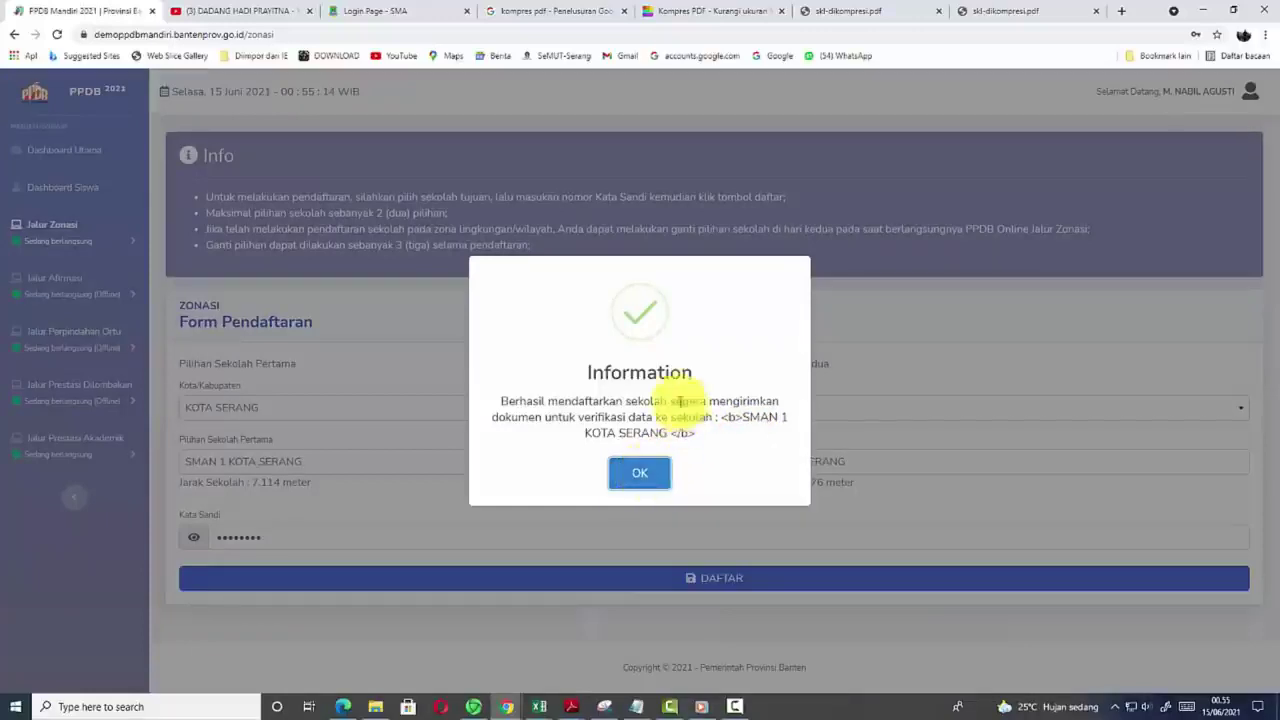
click(641, 477)
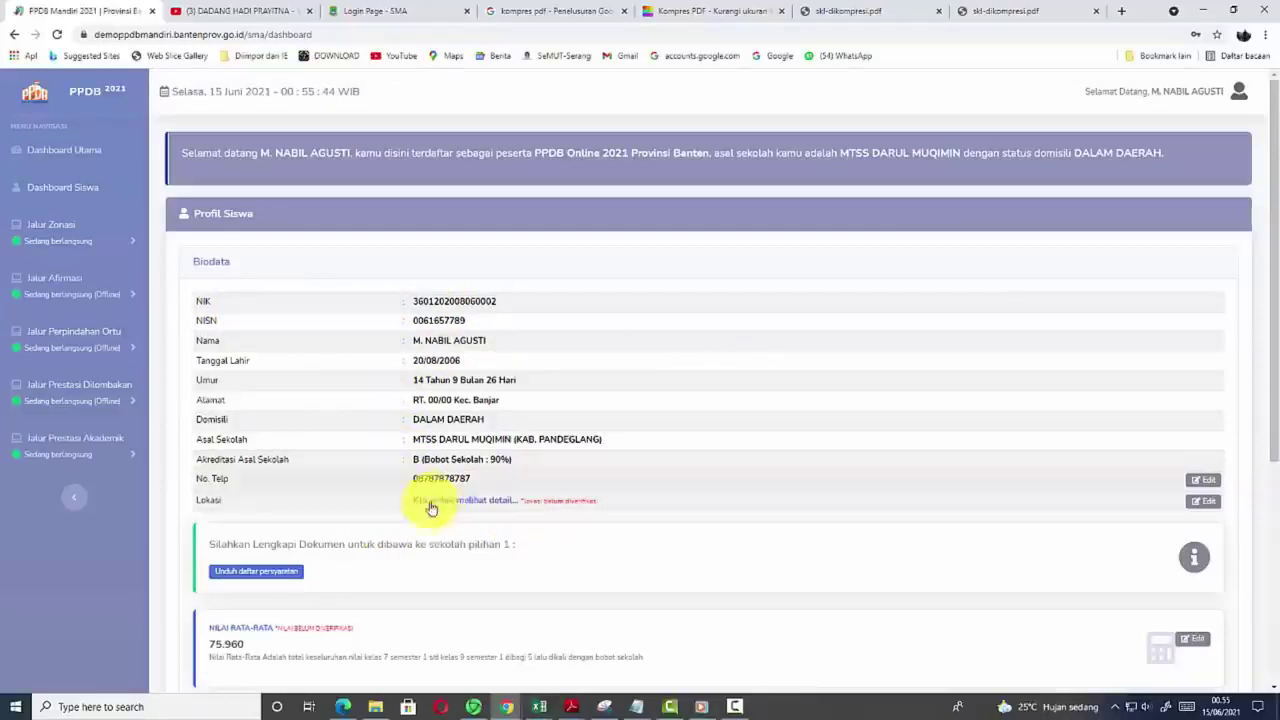
- Open the list of required documents for the first-choice school and save it as Bukti_Daftar_Ulang in the PPDB folder
scroll(474, 530, down, 2)
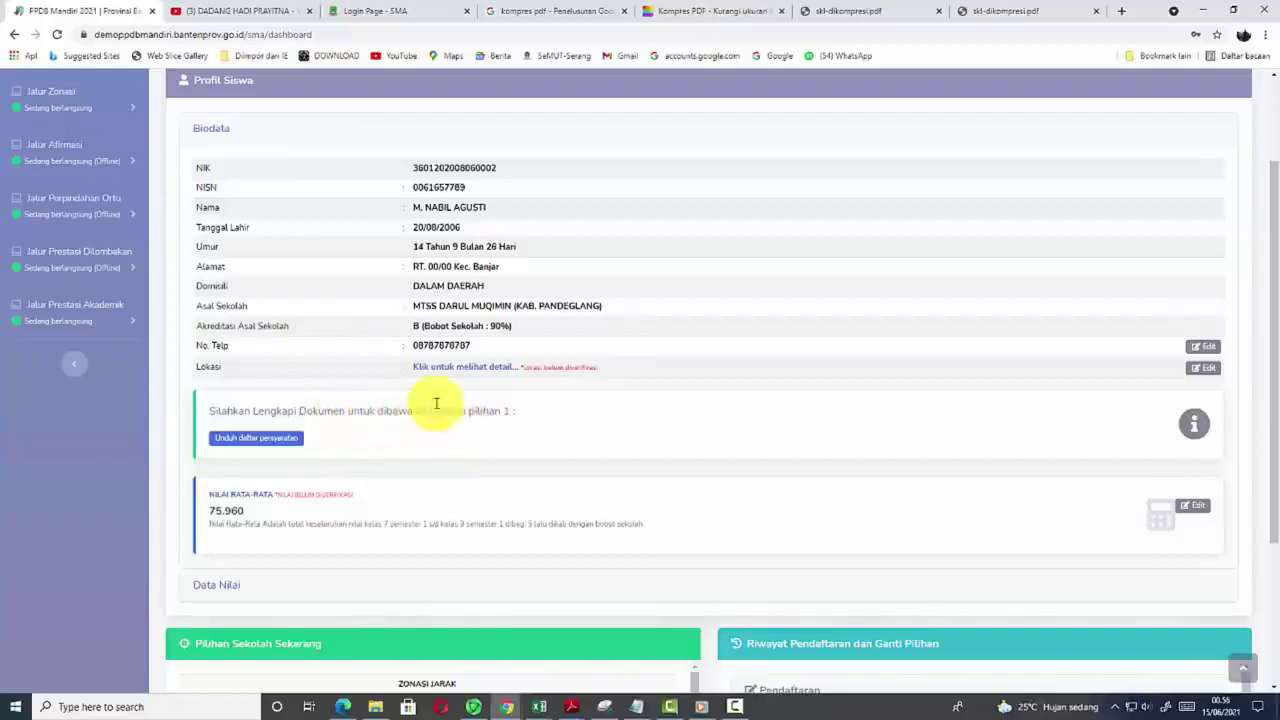
click(255, 439)
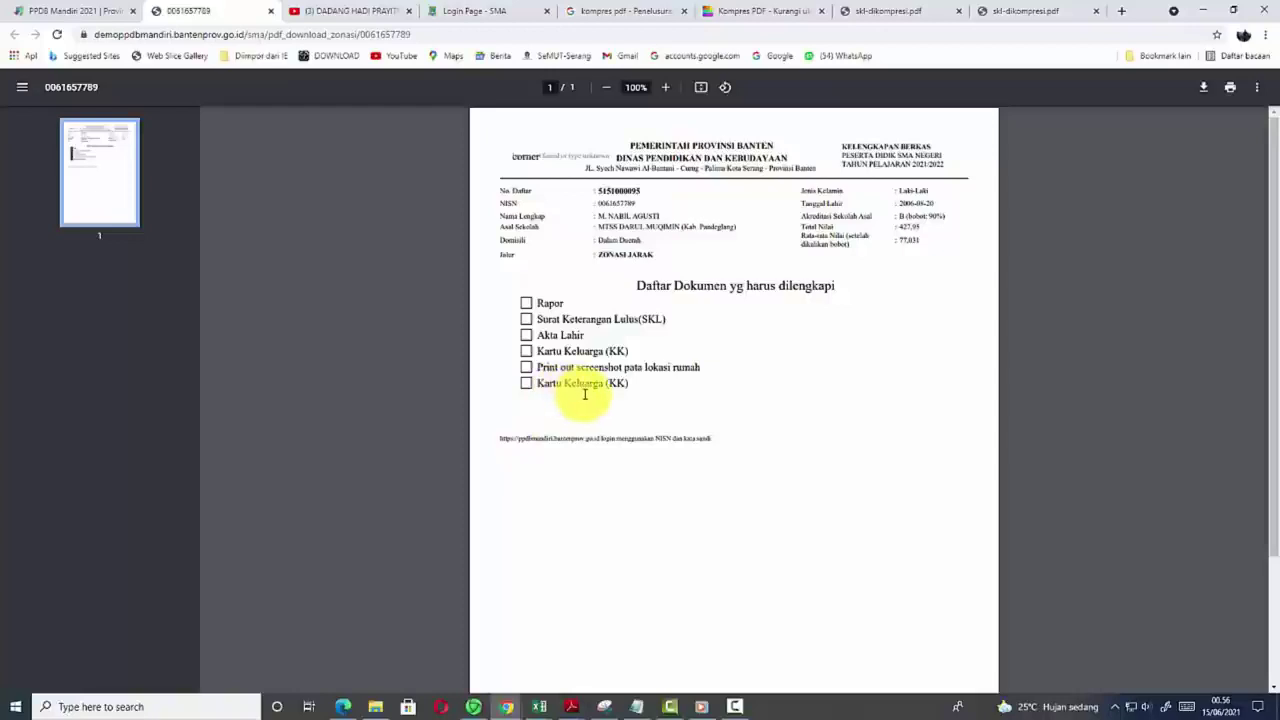
click(1204, 90)
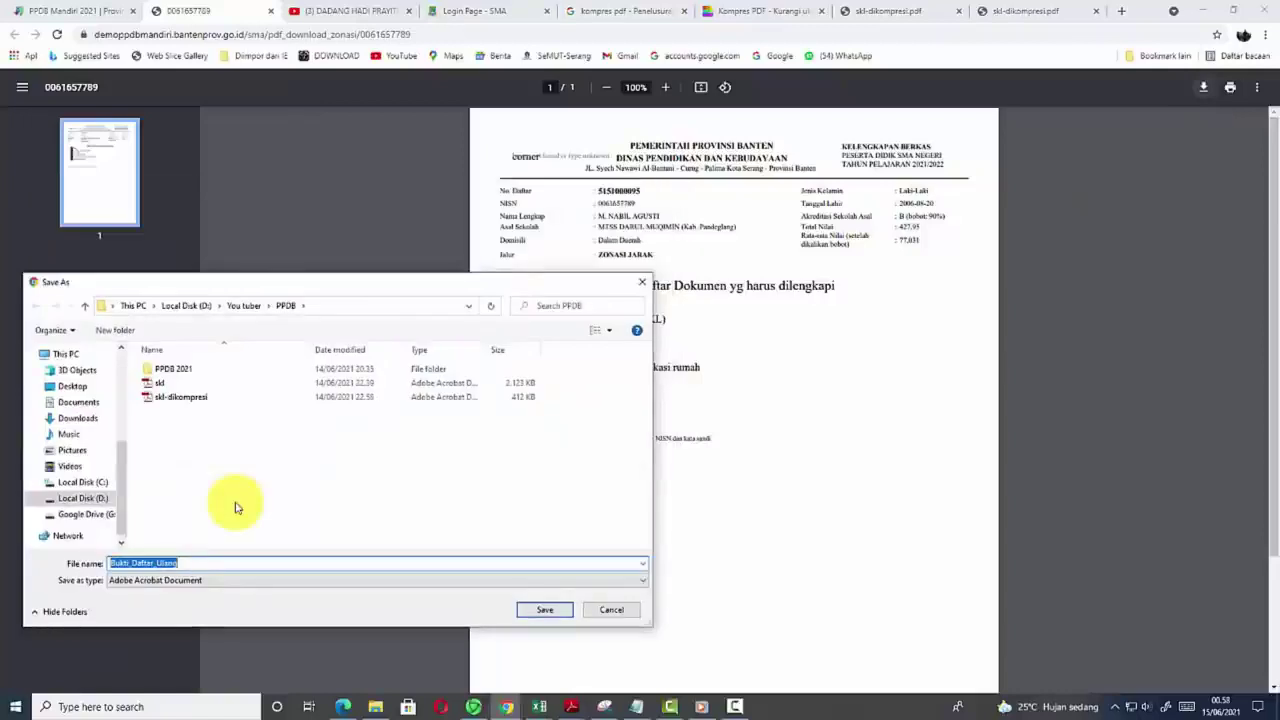
click(544, 609)
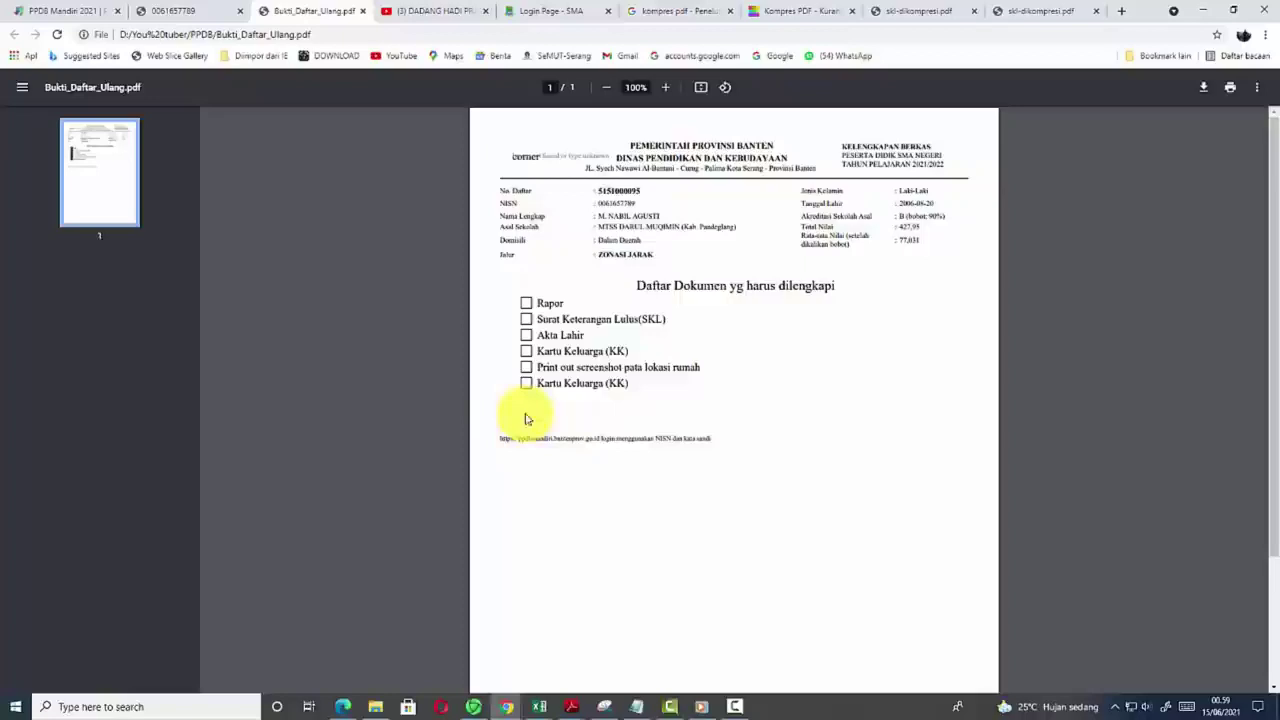
- Return to the student dashboard and review the current school choices, the registration history and the student profile
click(50, 12)
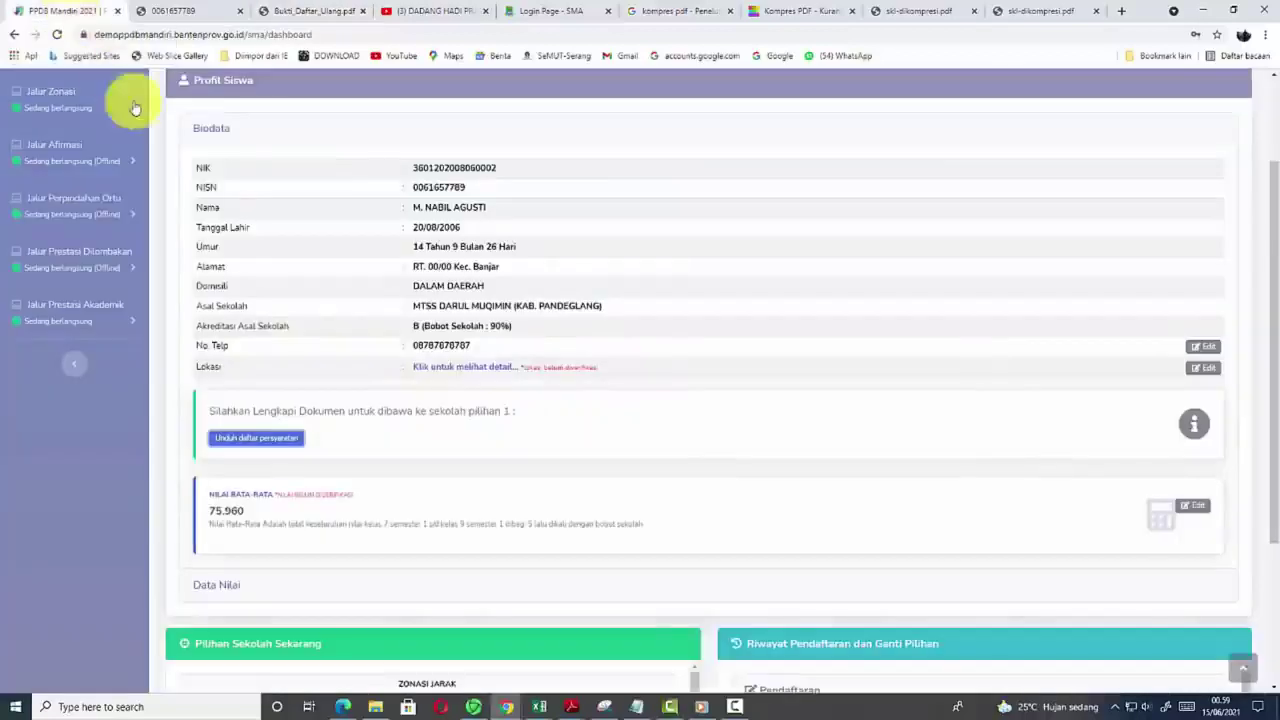
scroll(738, 382, down, 2)
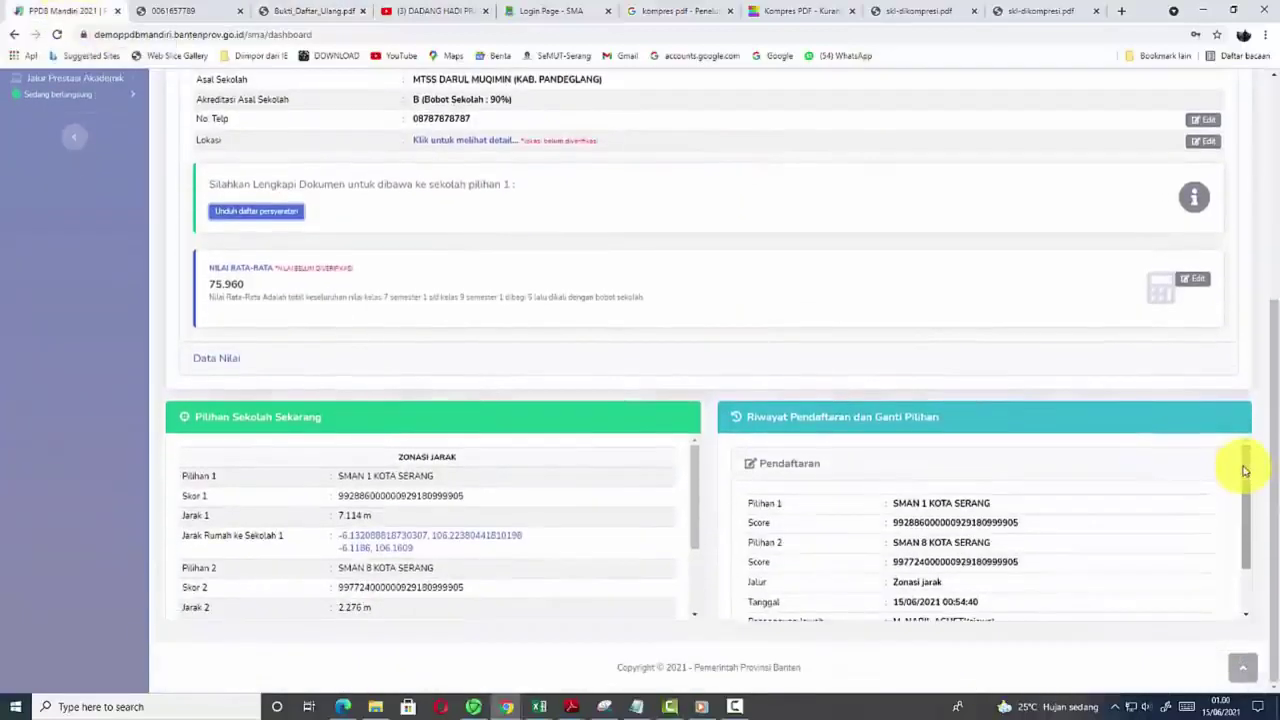
scroll(1237, 474, down, 1)
scroll(1243, 523, up, 1)
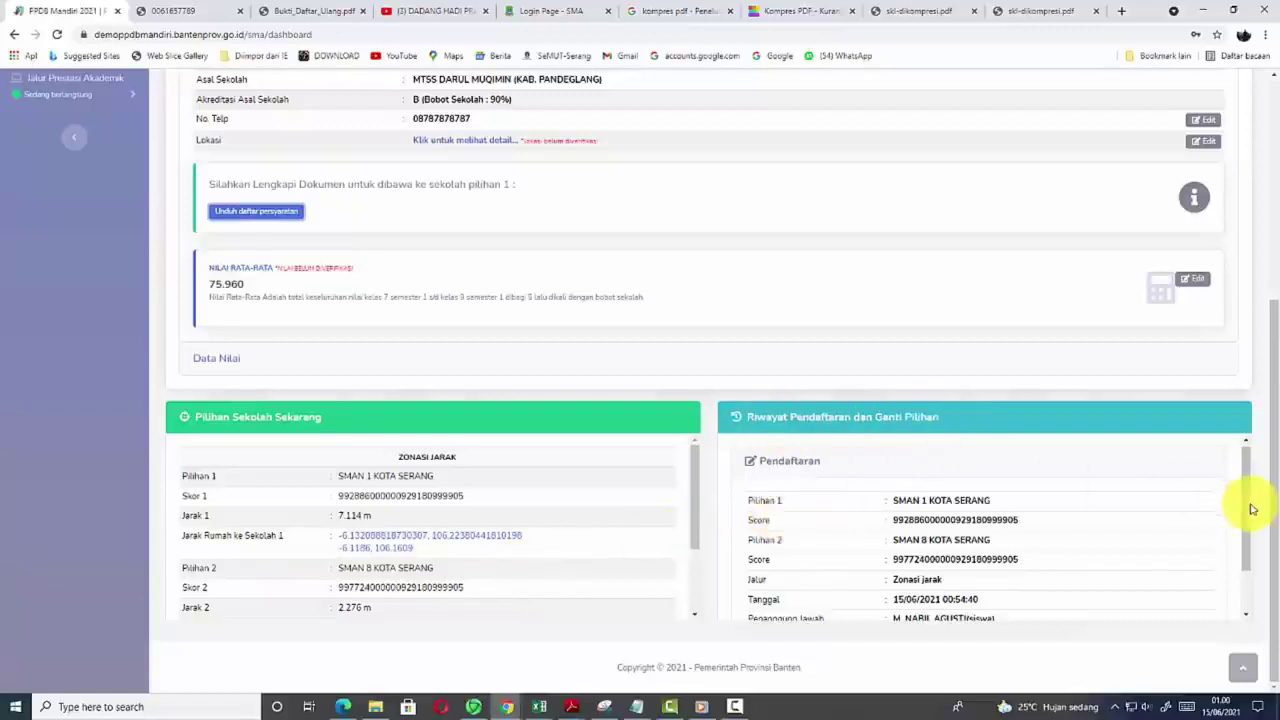
drag(1246, 513, 1249, 286)
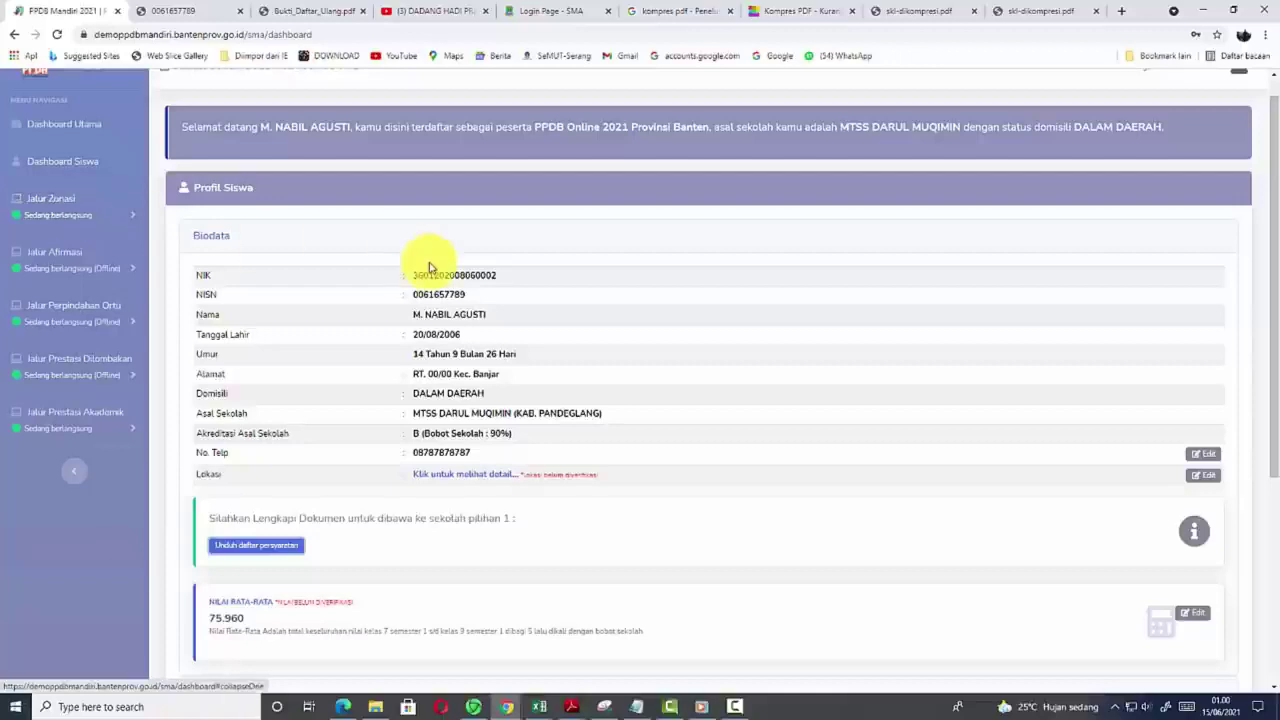
scroll(777, 320, up, 1)
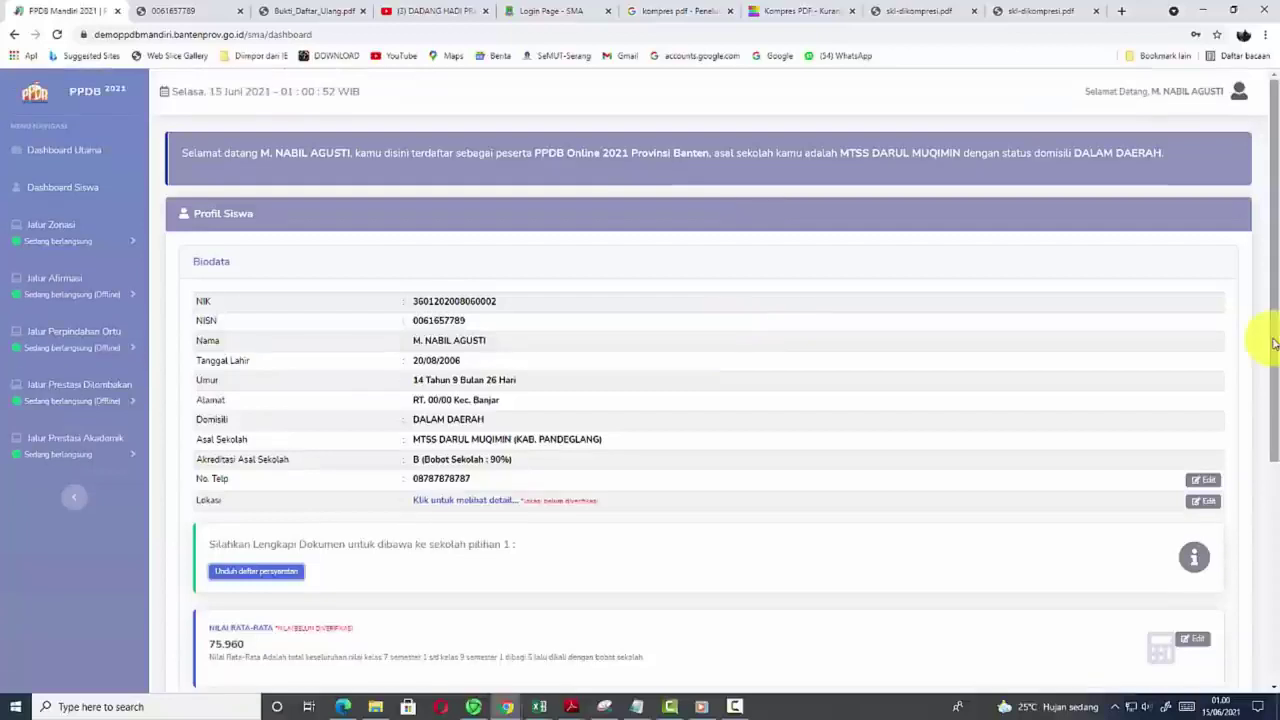
- Log the student out of the PPDB account
click(1234, 88)
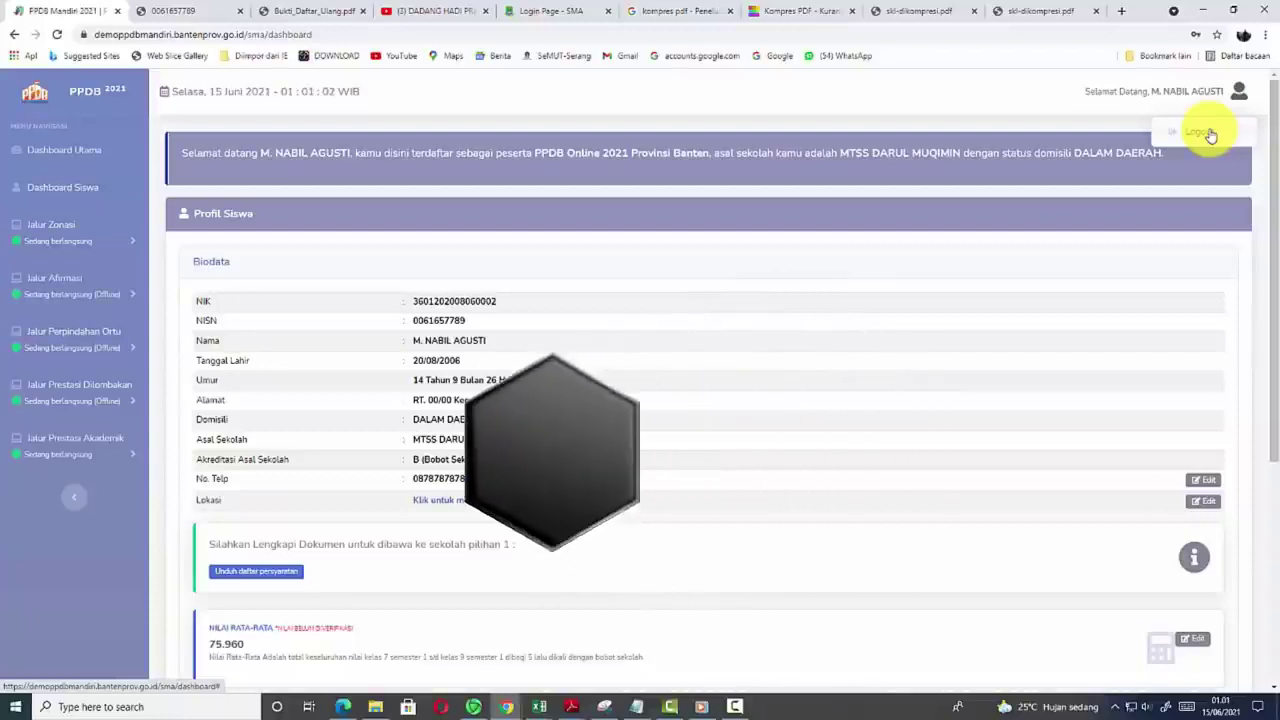
click(1209, 134)
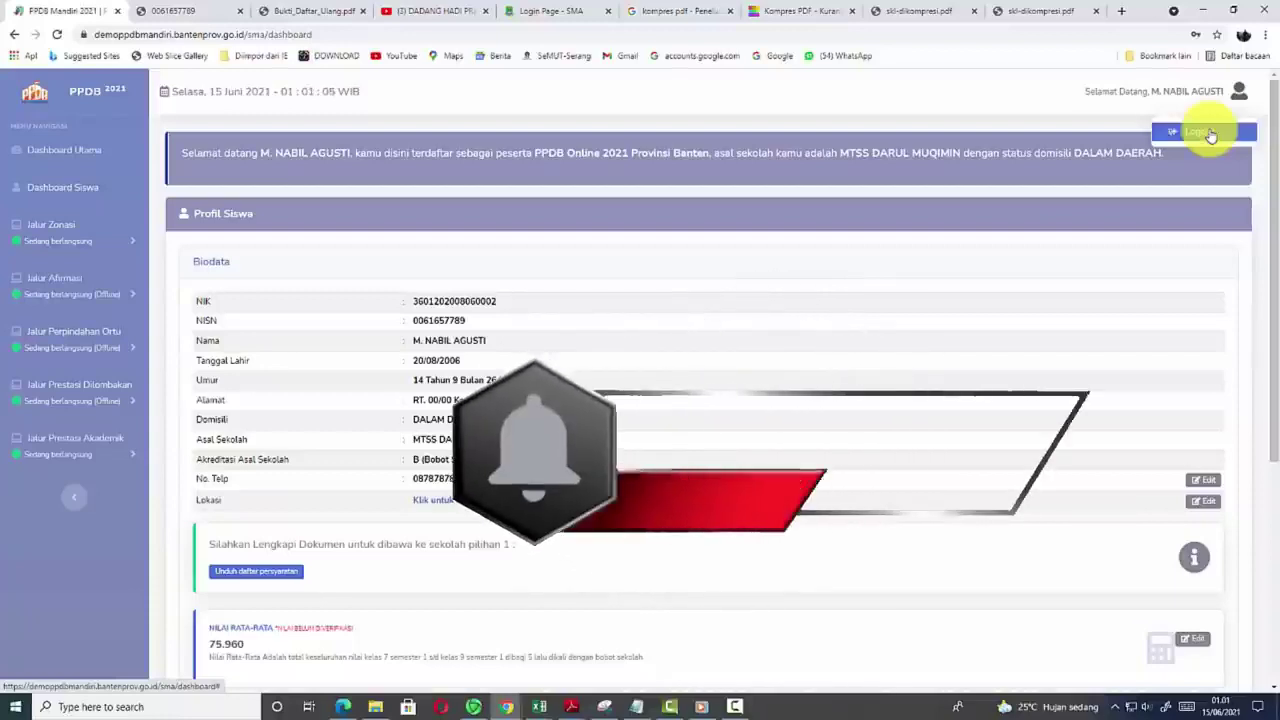
click(757, 176)
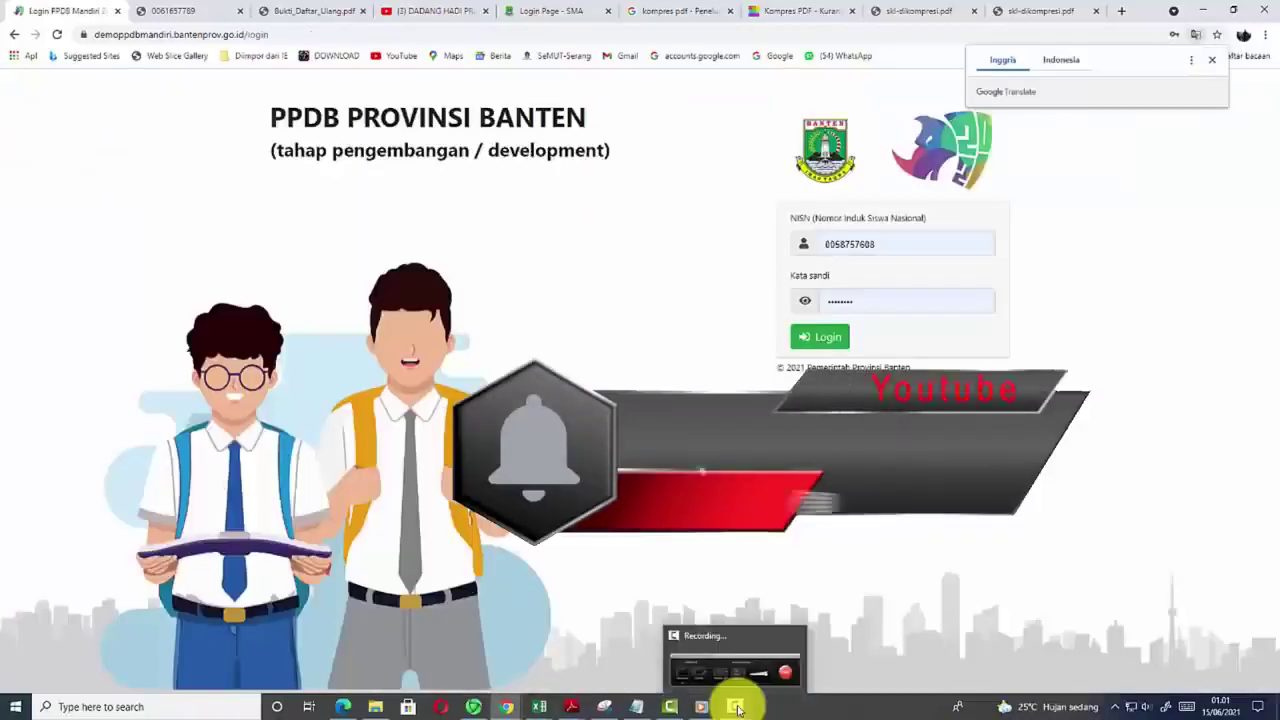